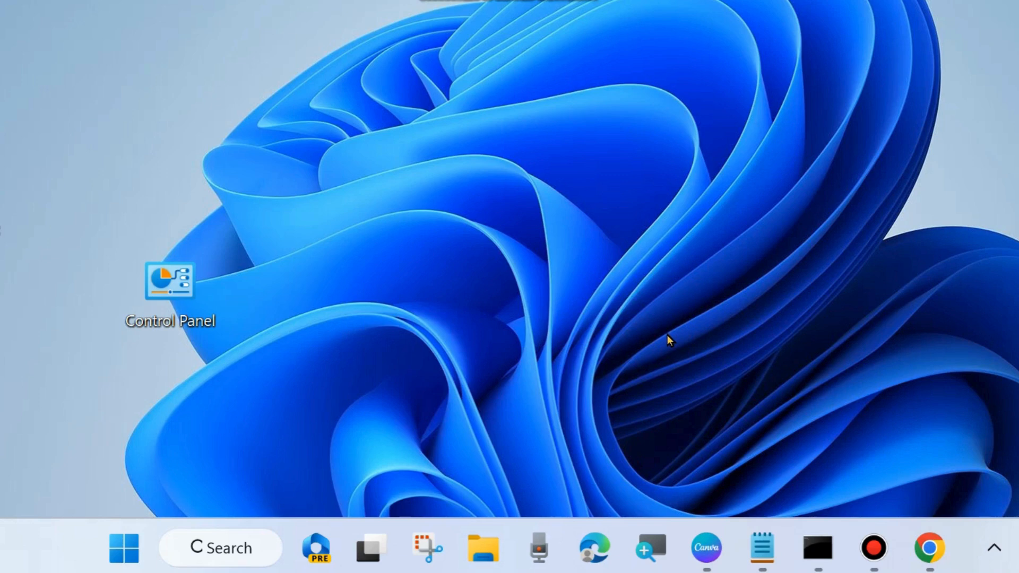
Step: Find Command Prompt with the search term cmd, open it as administrator and reposition its window on the desktop
left_click(236, 556)
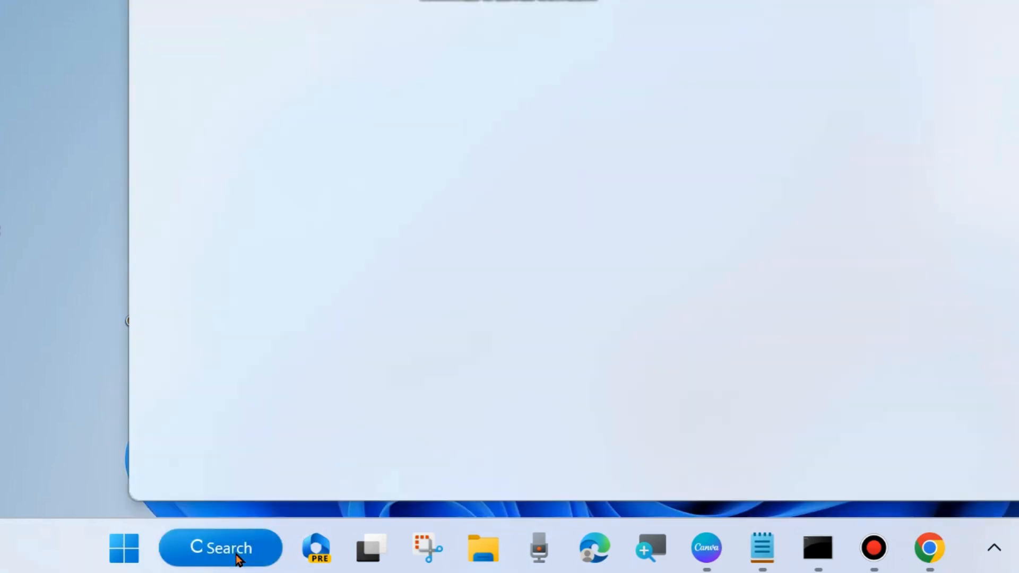
type("cm")
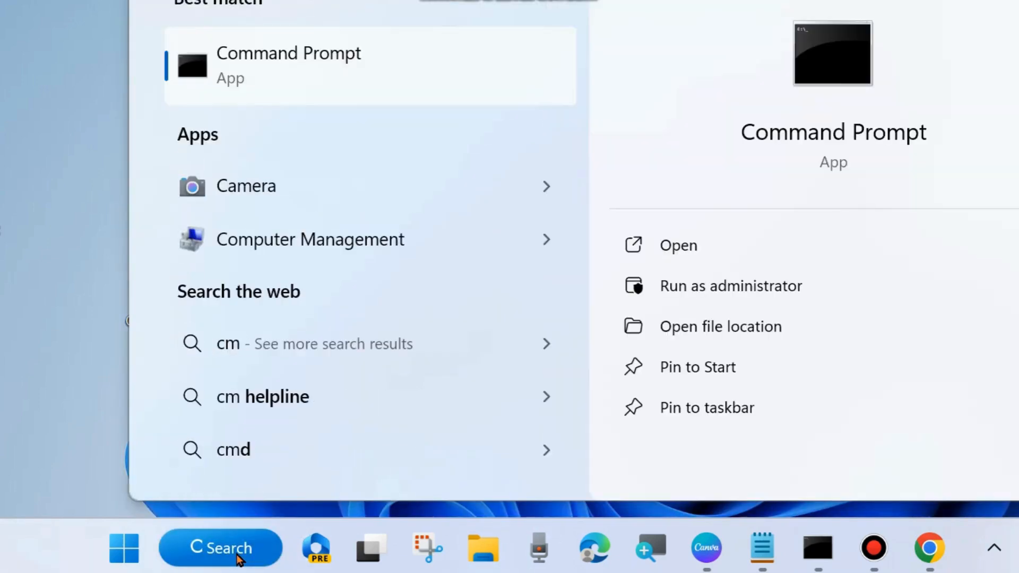
type("d")
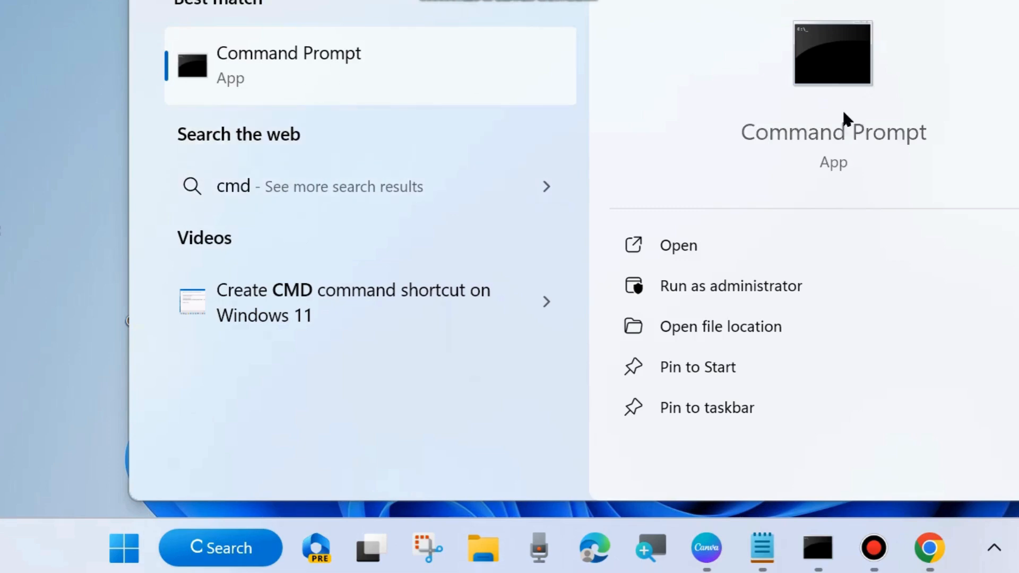
left_click(670, 252)
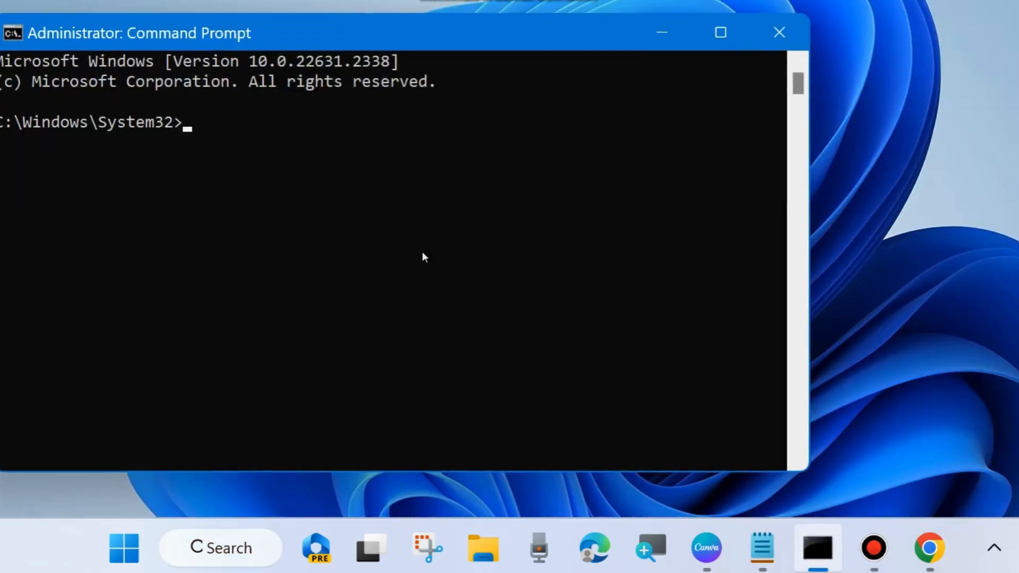
left_click_drag(294, 32, 338, 57)
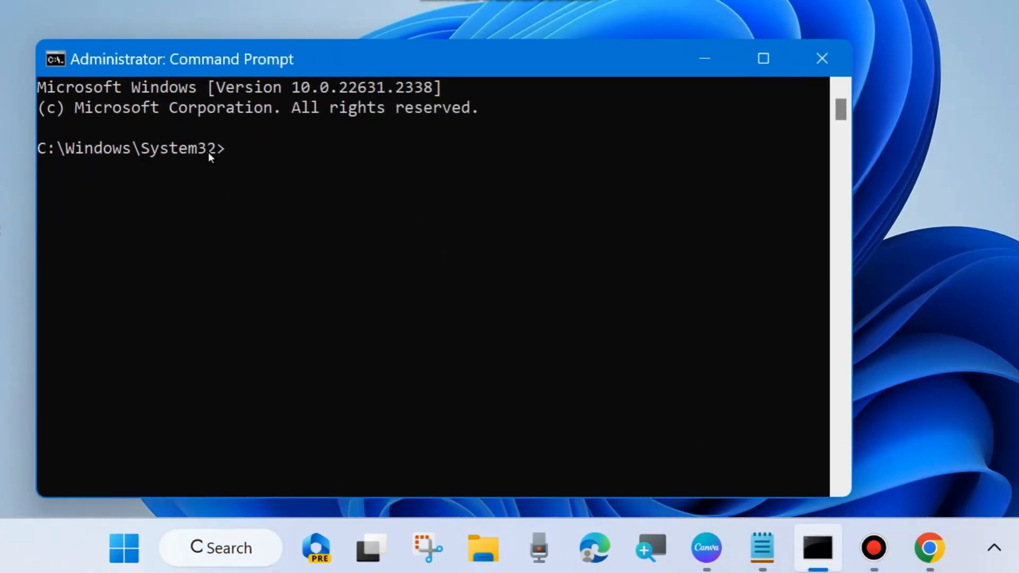
Step: Switch to Notepad, review the DISM scanhealth, checkhealth and restorehealth commands in new microsoft components.txt, and minimize it
left_click(762, 549)
scroll(499, 342, "down", 5)
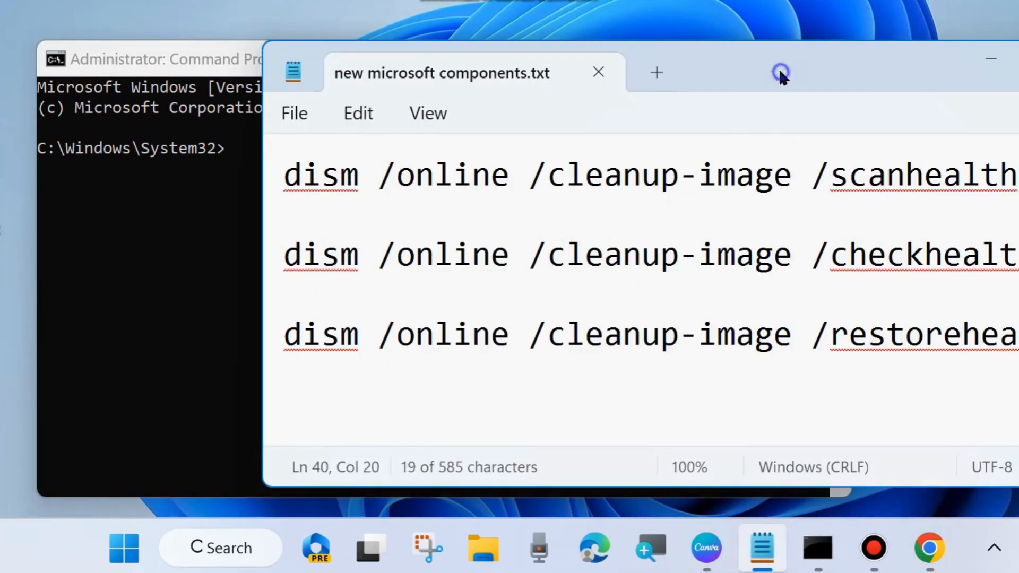
left_click_drag(778, 65, 715, 90)
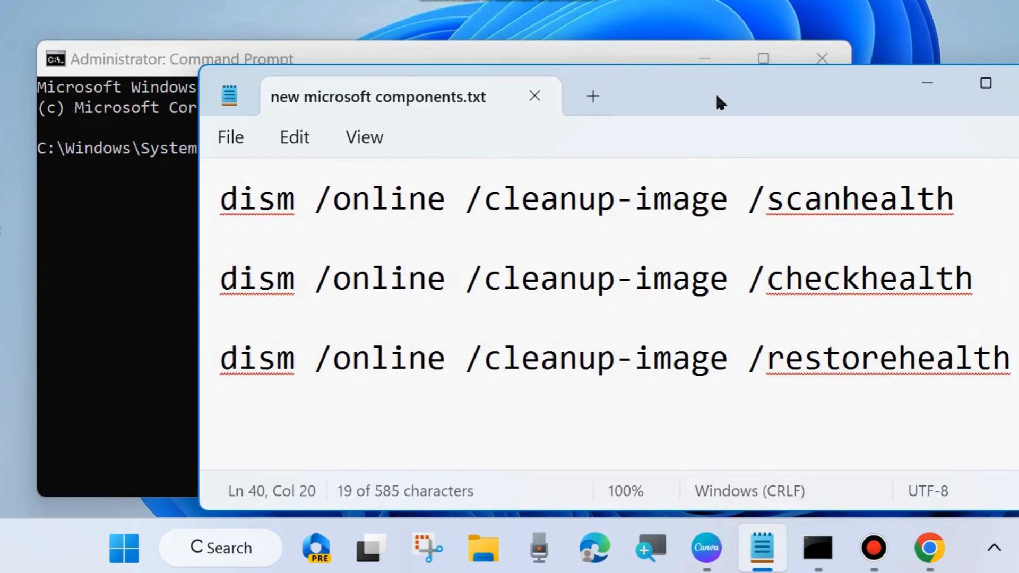
left_click(212, 215)
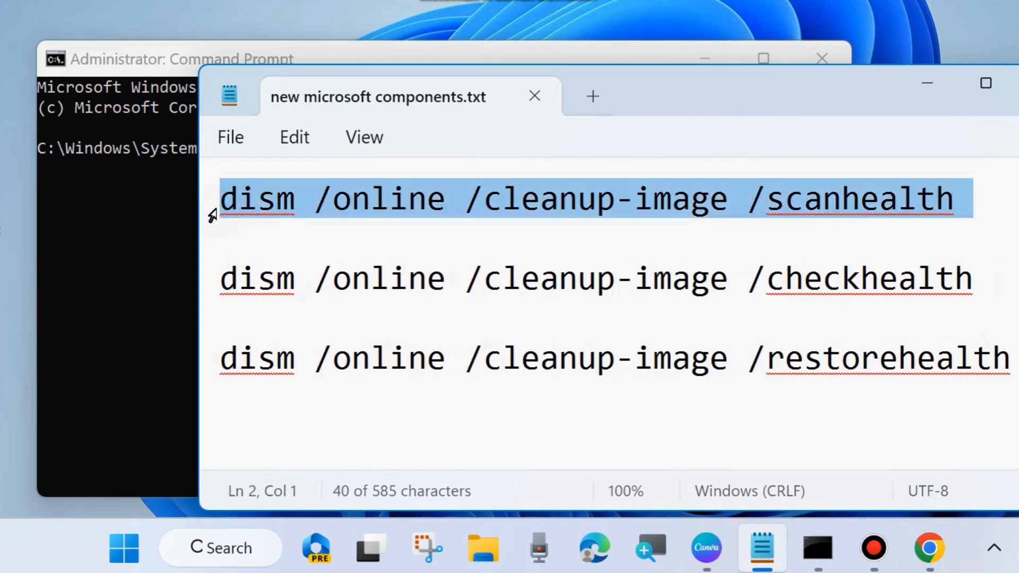
left_click(210, 286)
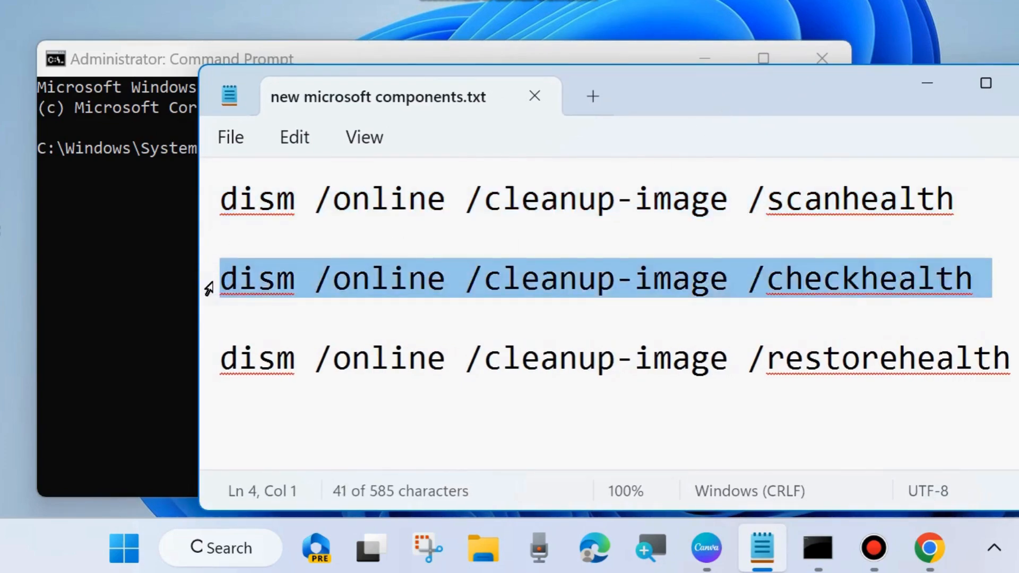
left_click(203, 357)
left_click_drag(635, 94, 783, 146)
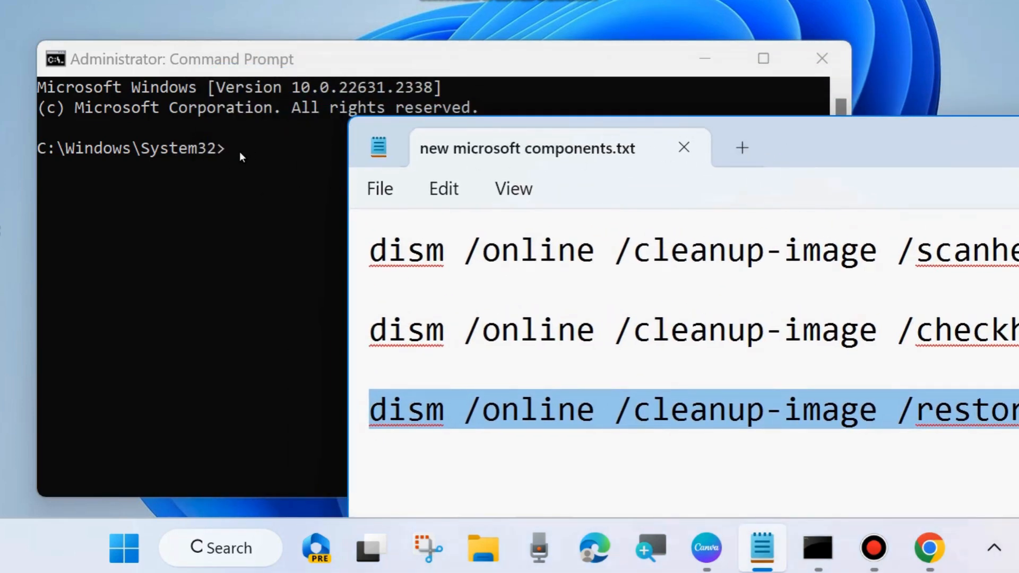
left_click_drag(809, 142, 643, 83)
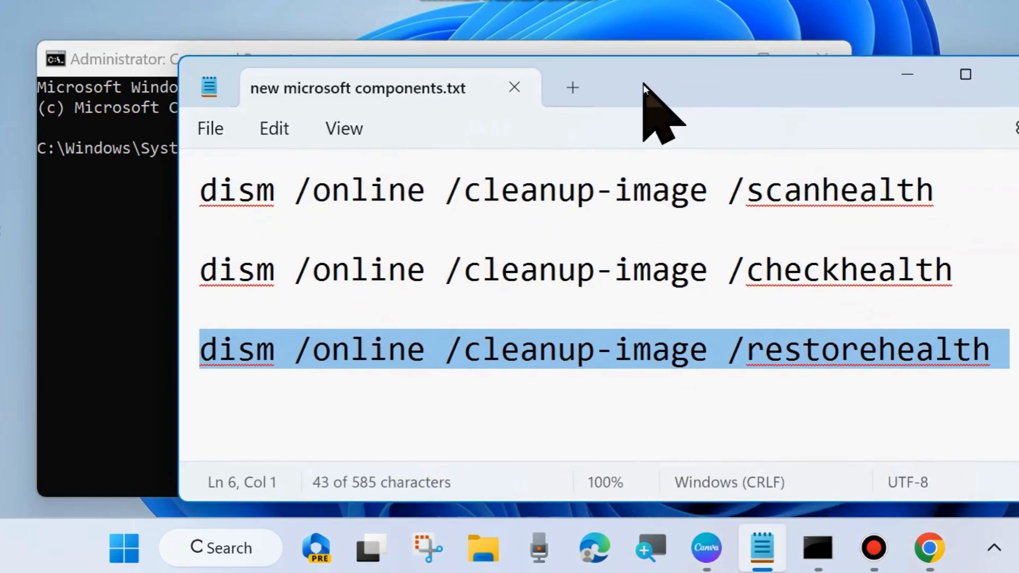
left_click(600, 359)
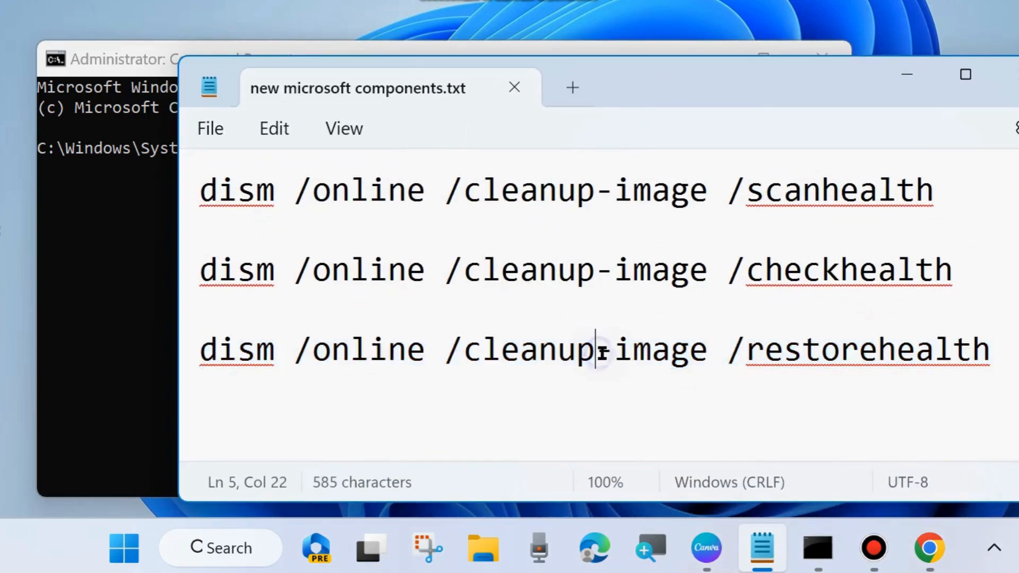
left_click(907, 74)
Step: Enter the system file check command sfc /scannow in the administrator Command Prompt and minimize the window
type("s")
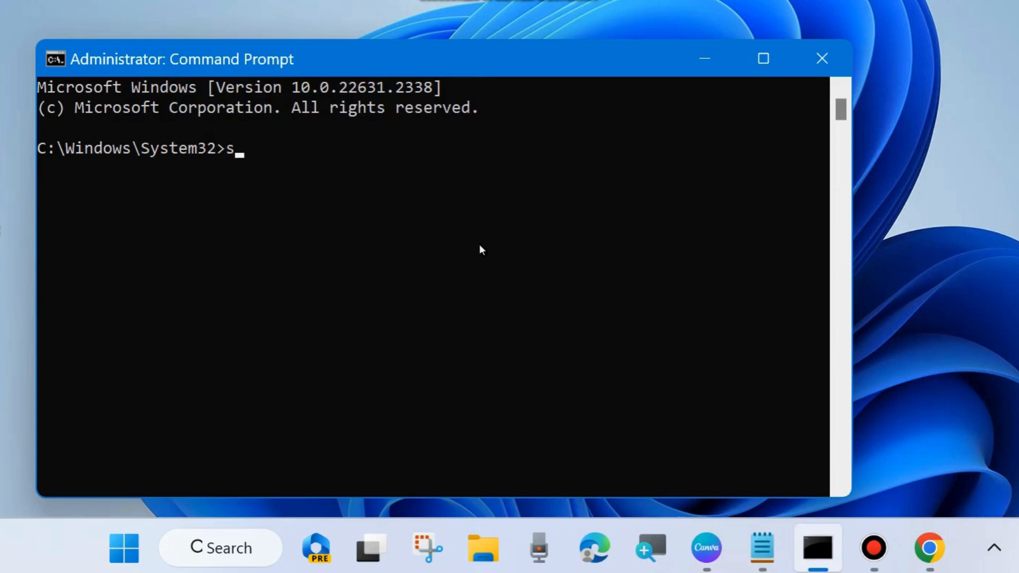
type("fc /scannow")
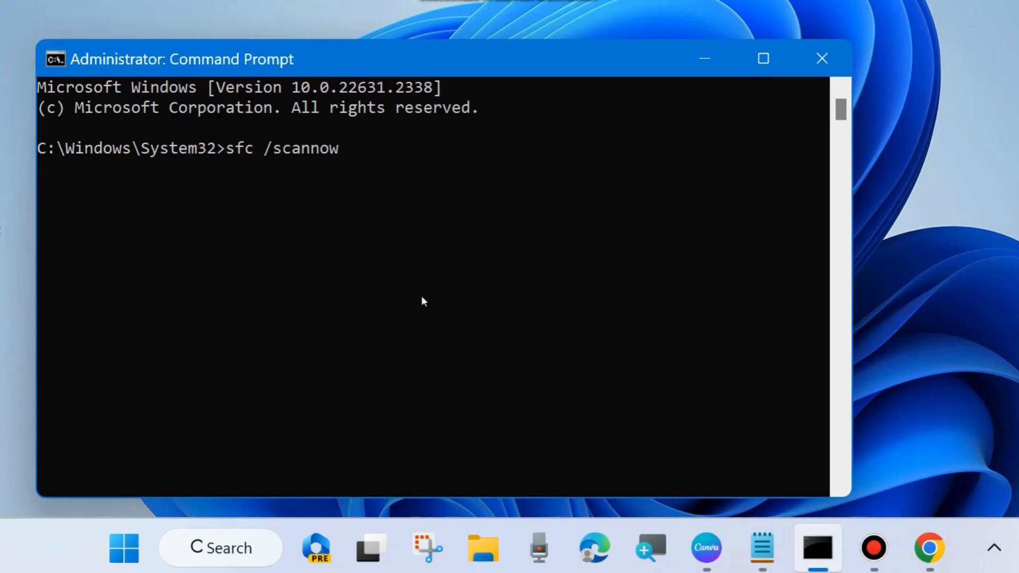
left_click(703, 59)
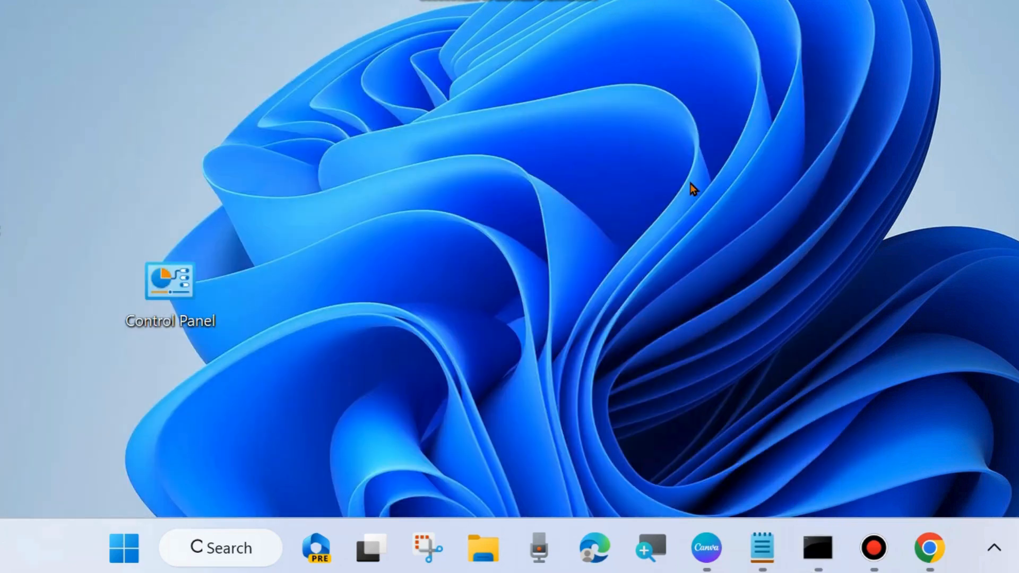
Step: Open Device Manager and expand the Network adapters category to show its devices
right_click(128, 552)
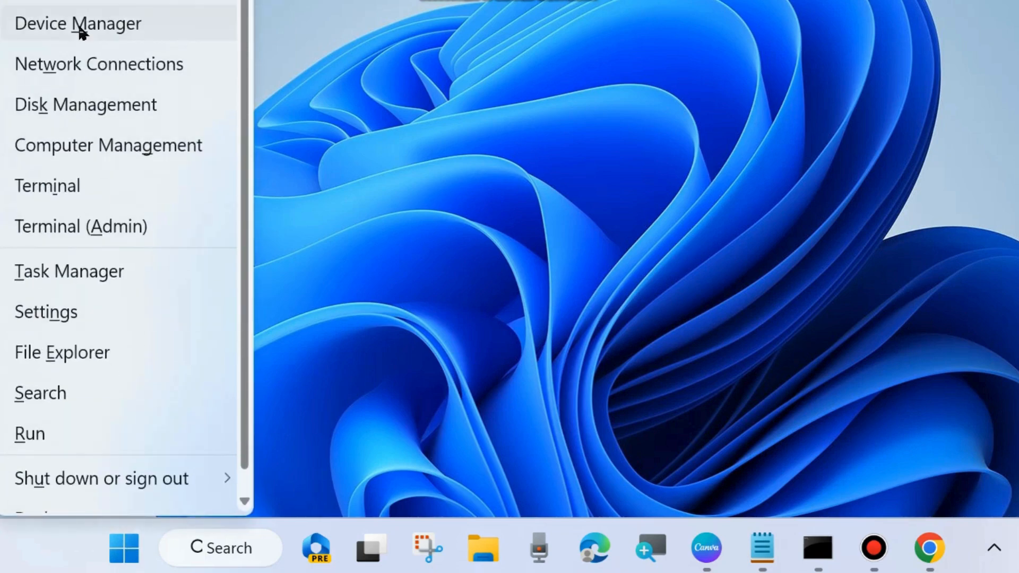
left_click(81, 33)
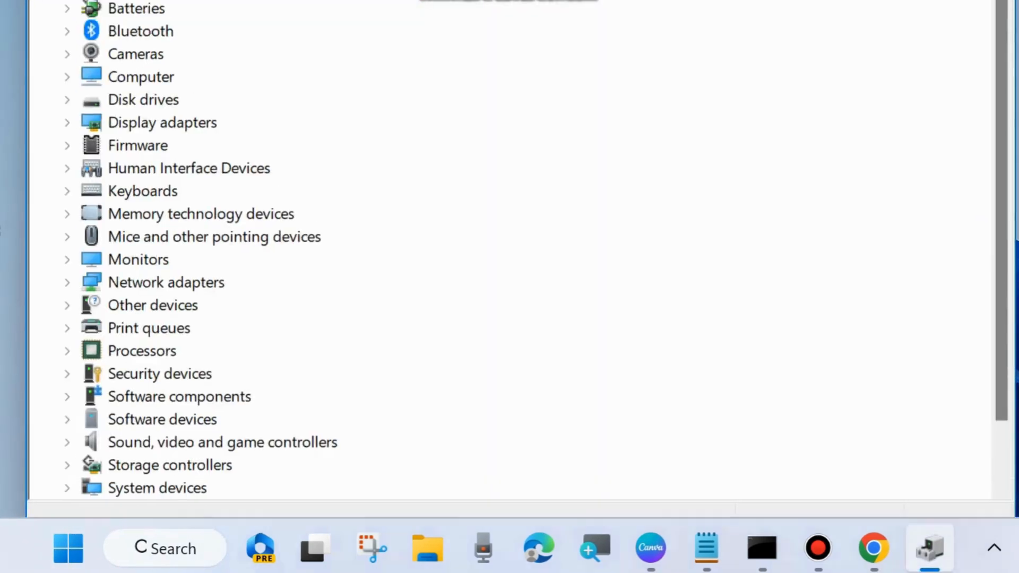
left_click_drag(336, 0, 324, 19)
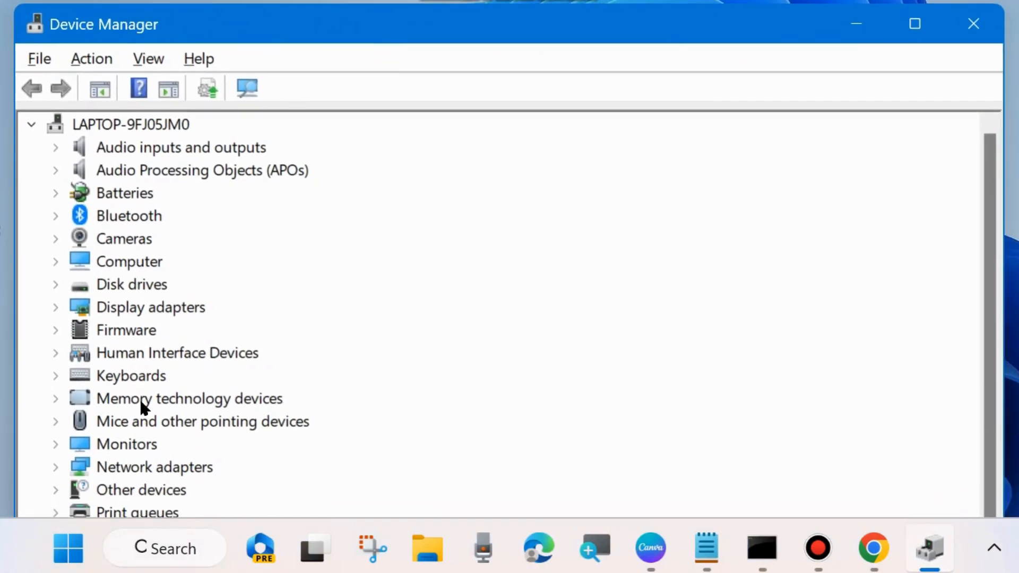
scroll(144, 408, "down", 1)
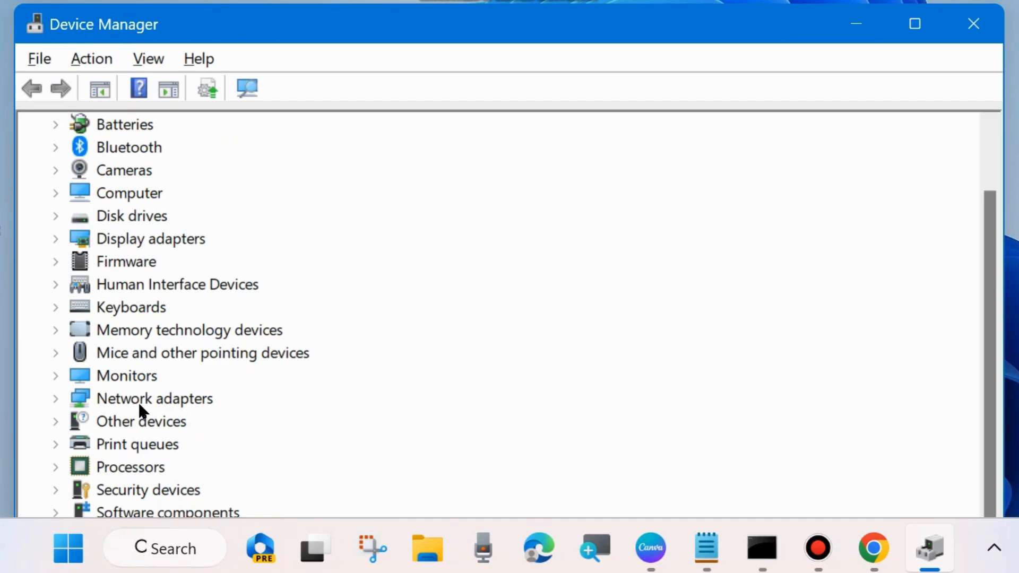
left_click(55, 401)
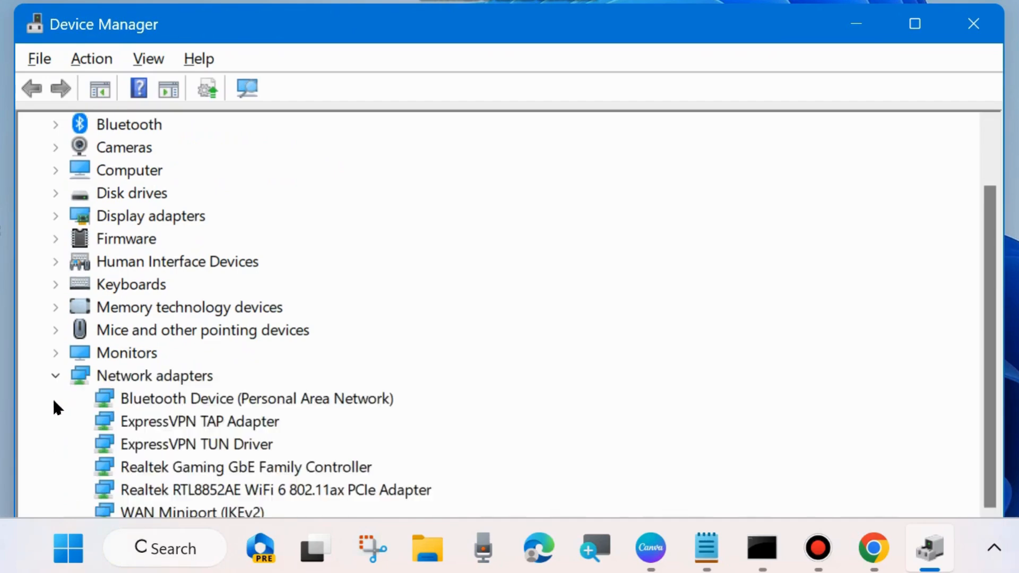
scroll(273, 414, "down", 2)
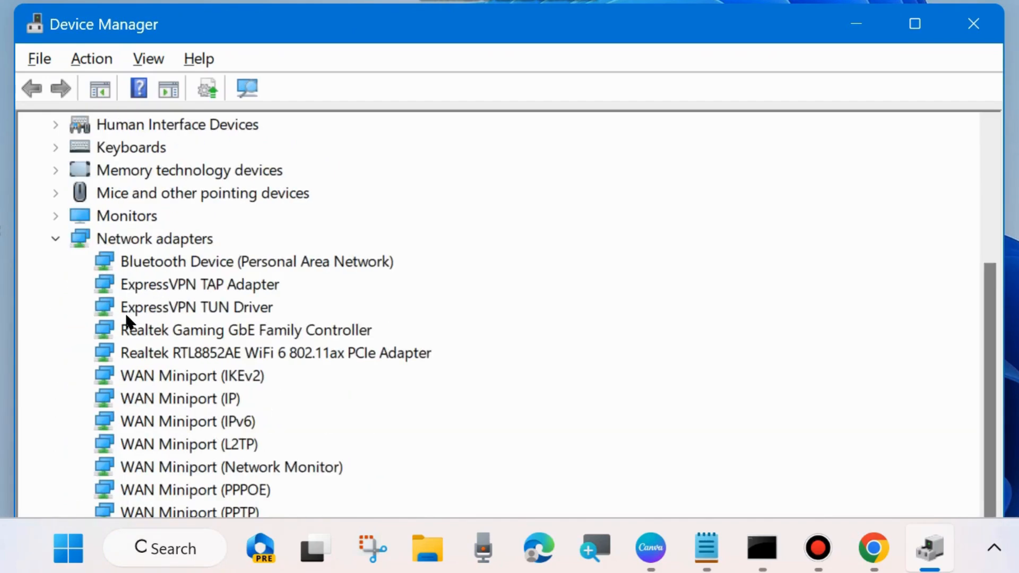
Step: Run an automatic driver update search for the Realtek RTL8852AE WiFi 6 802.11ax PCIe Adapter, and close Device Manager
left_click(247, 337)
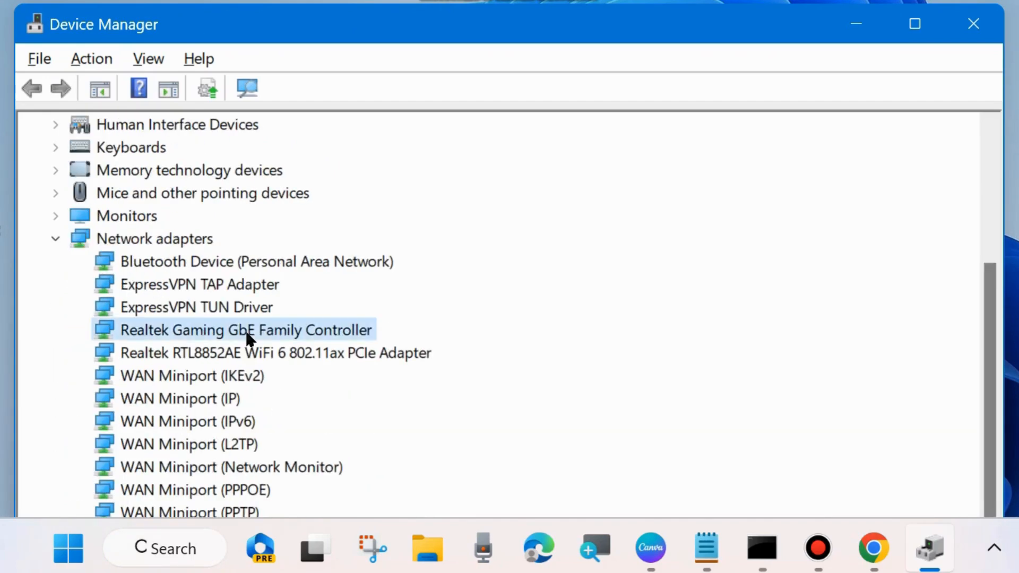
left_click(213, 358)
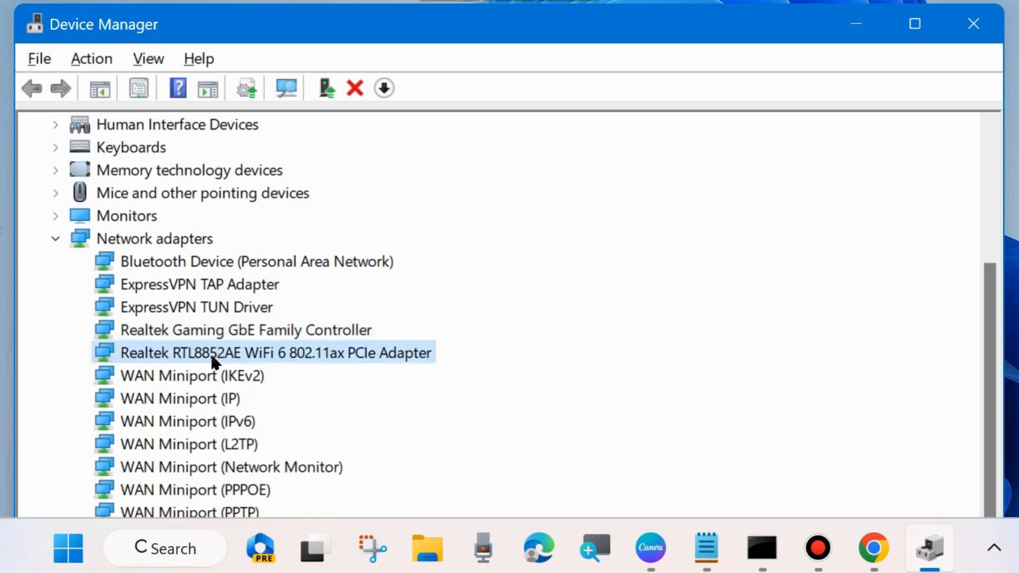
right_click(203, 358)
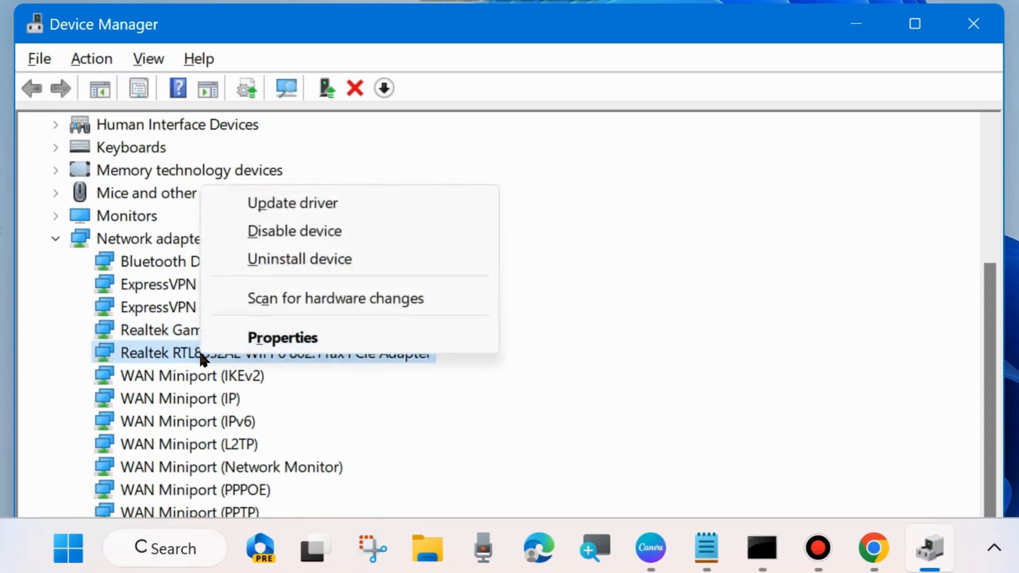
left_click(292, 211)
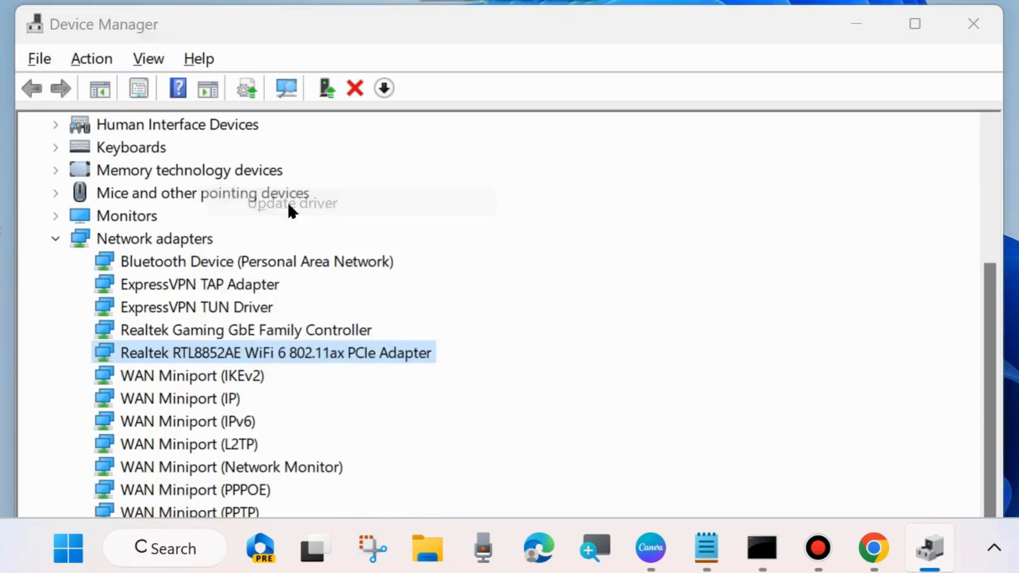
left_click_drag(433, 0, 388, 43)
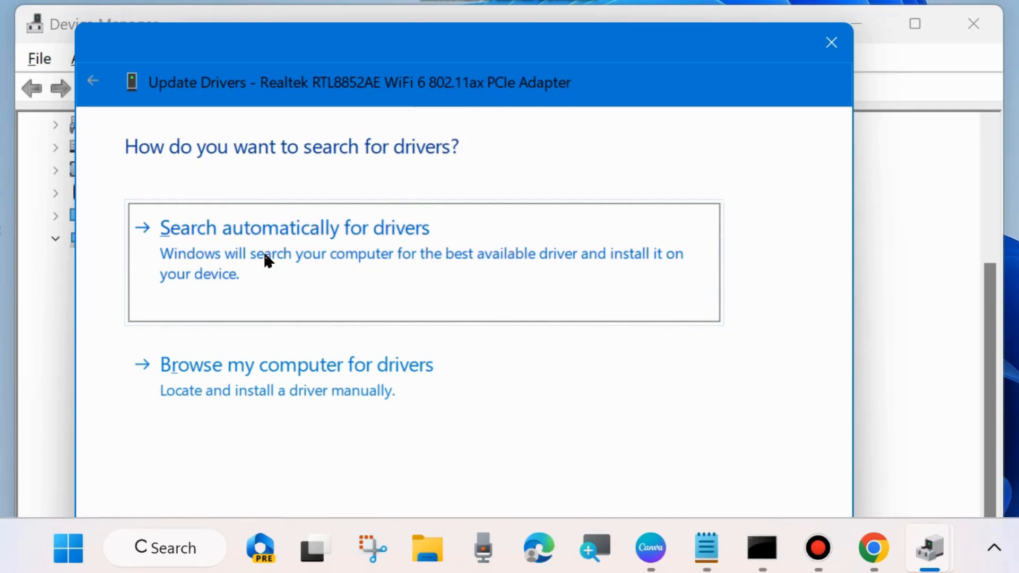
left_click(319, 257)
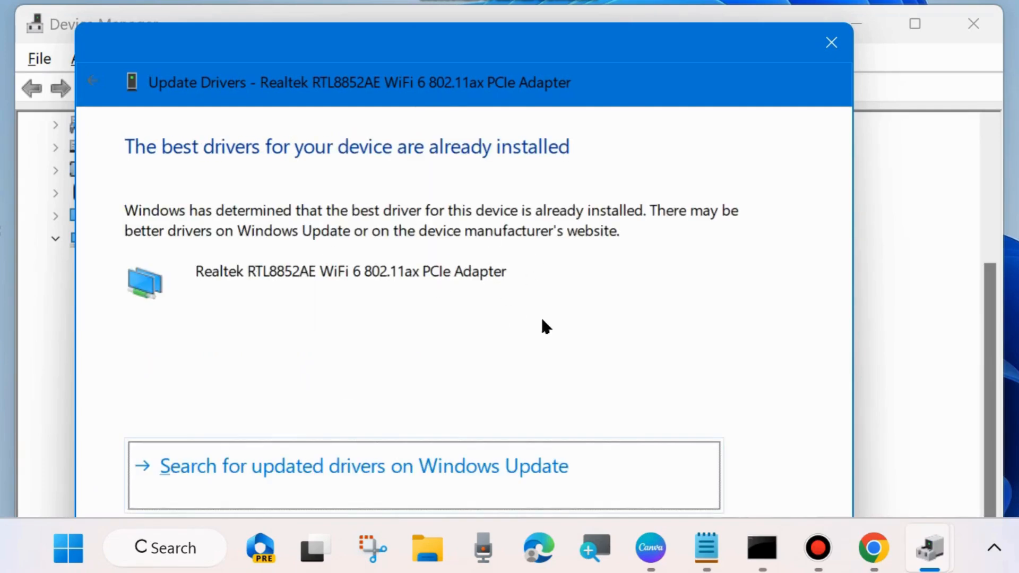
left_click(836, 47)
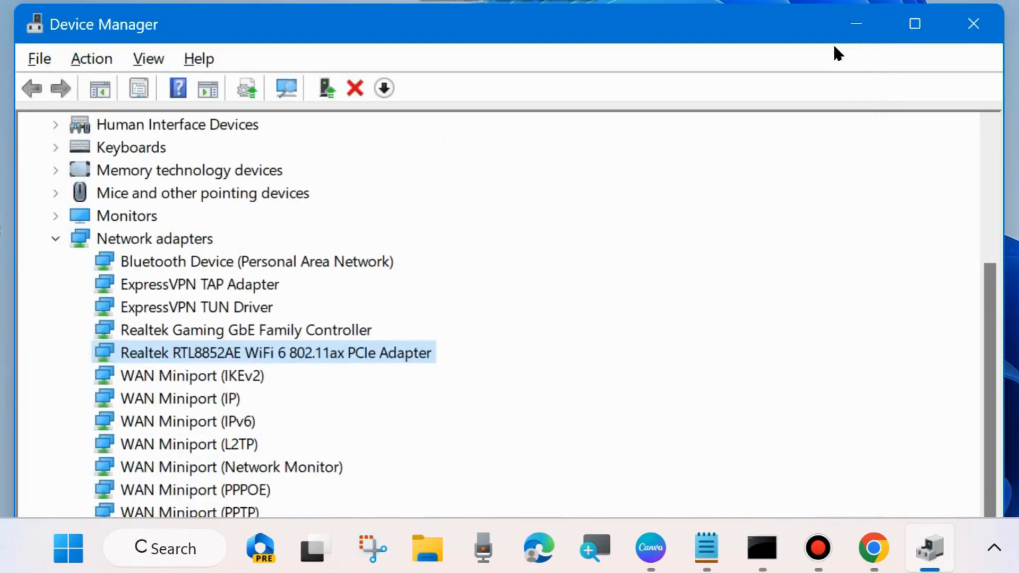
left_click(974, 26)
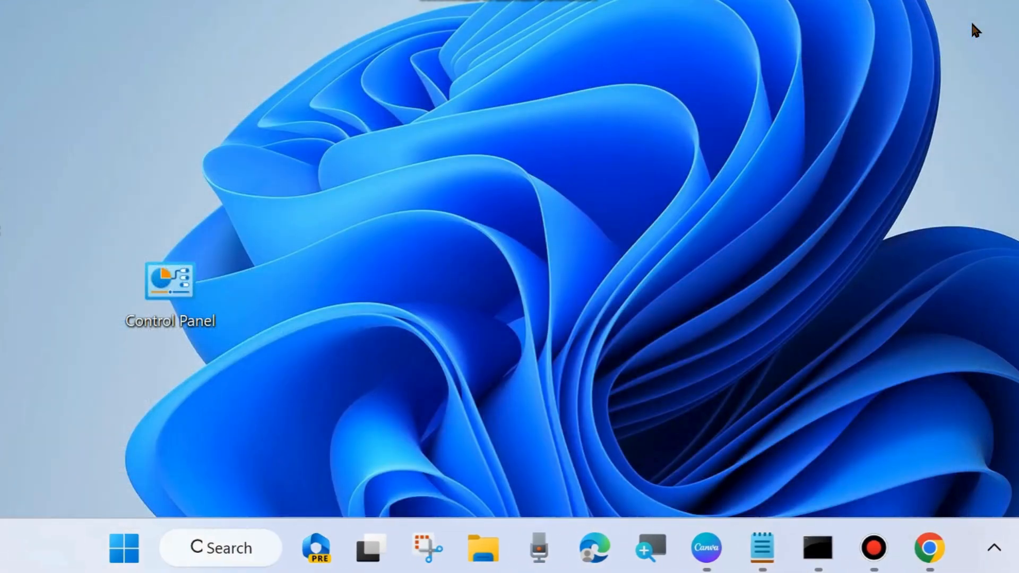
Step: Open the Windows Update page in Settings and bring its further options into view
right_click(123, 553)
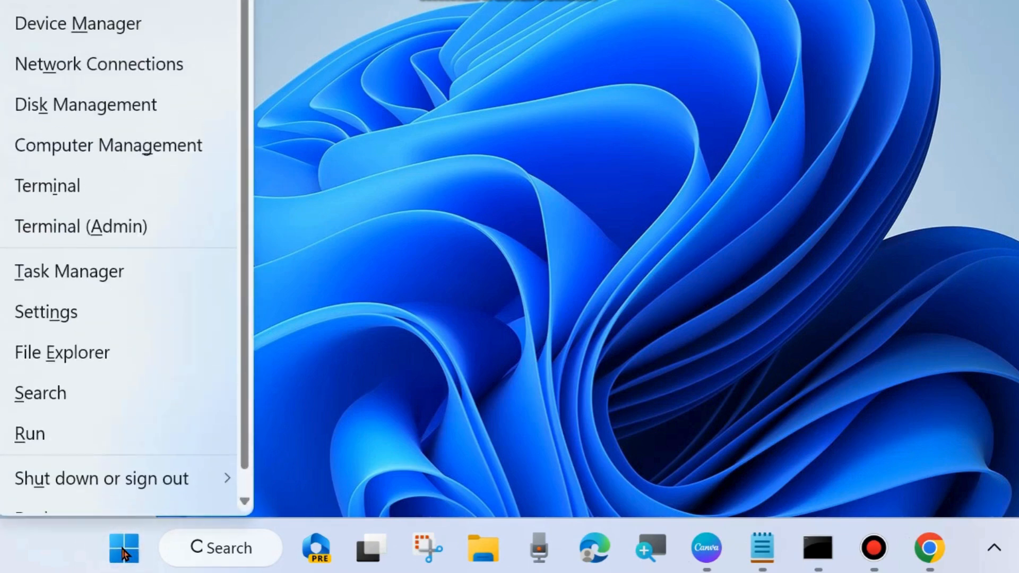
left_click(62, 316)
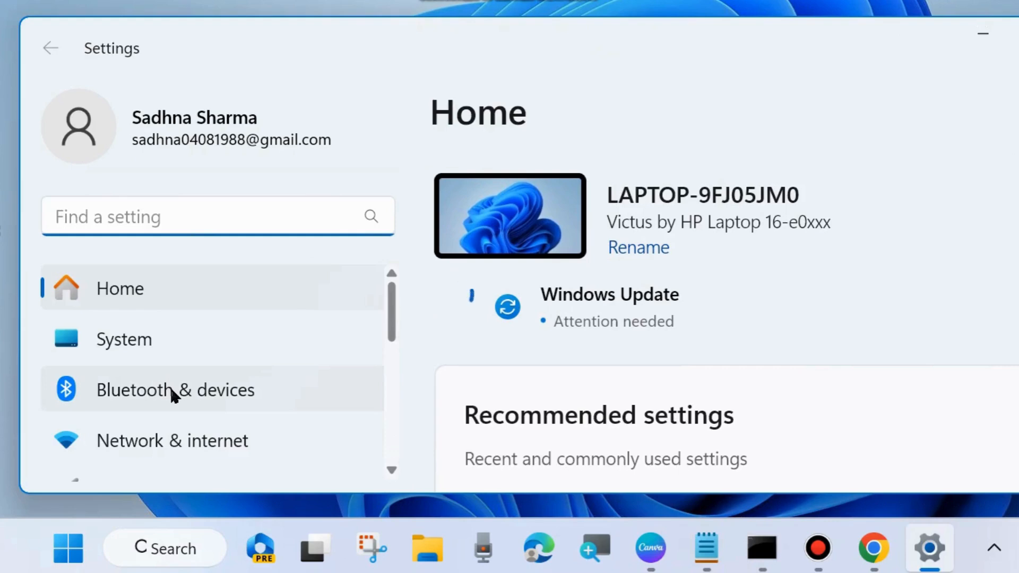
scroll(171, 393, "down", 3)
scroll(172, 393, "down", 5)
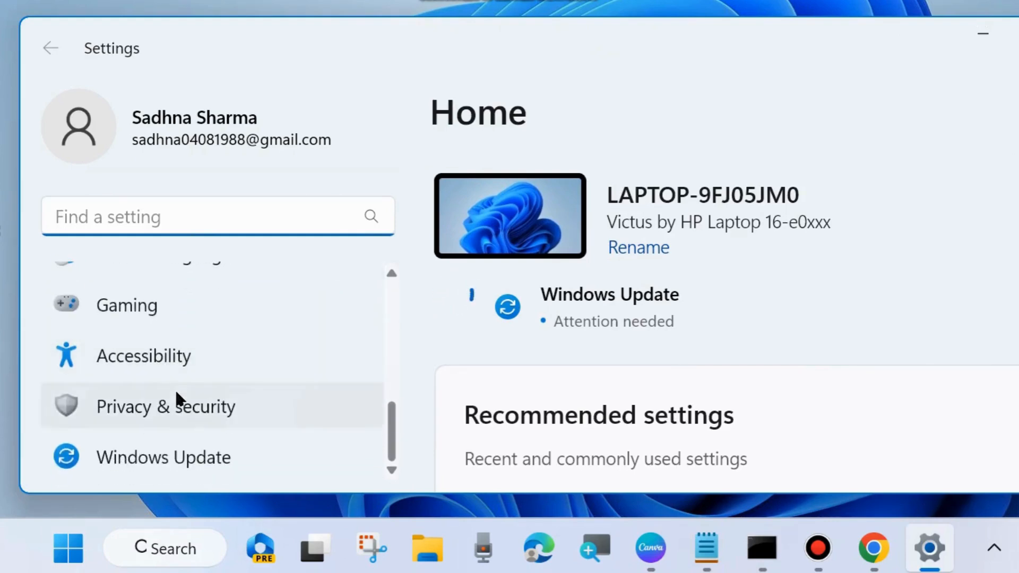
left_click(146, 461)
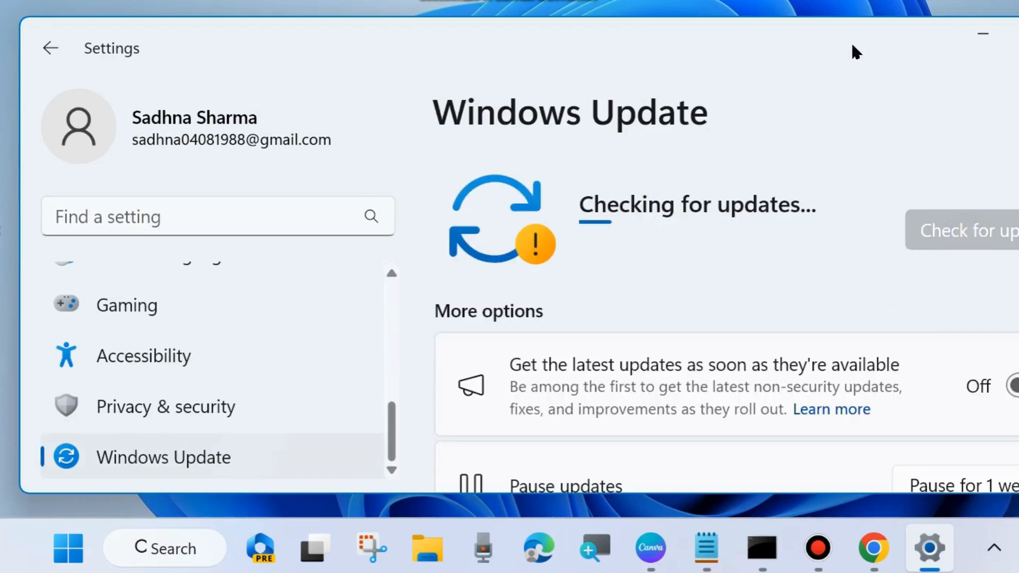
left_click_drag(851, 45, 748, 43)
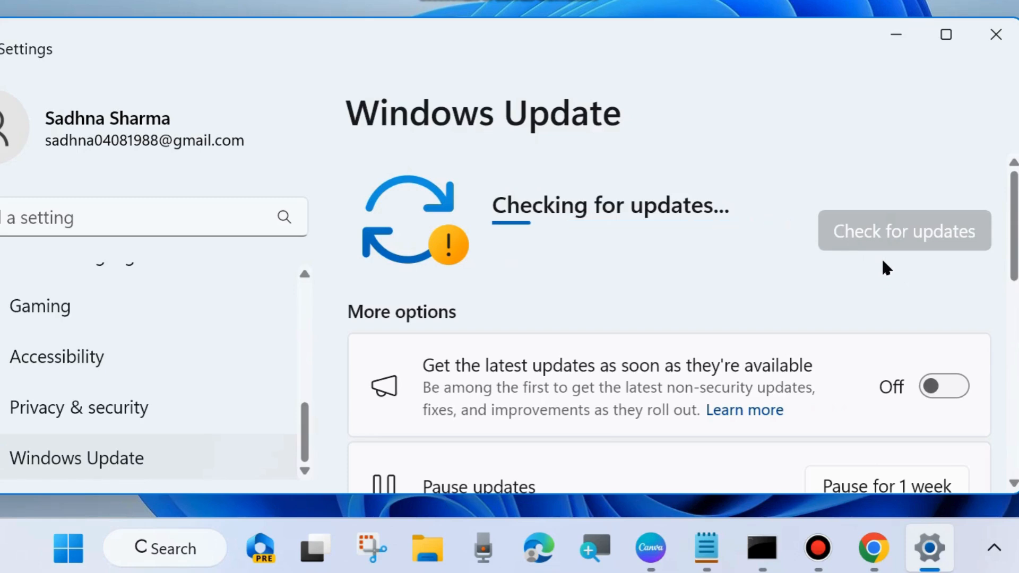
scroll(609, 346, "down", 6)
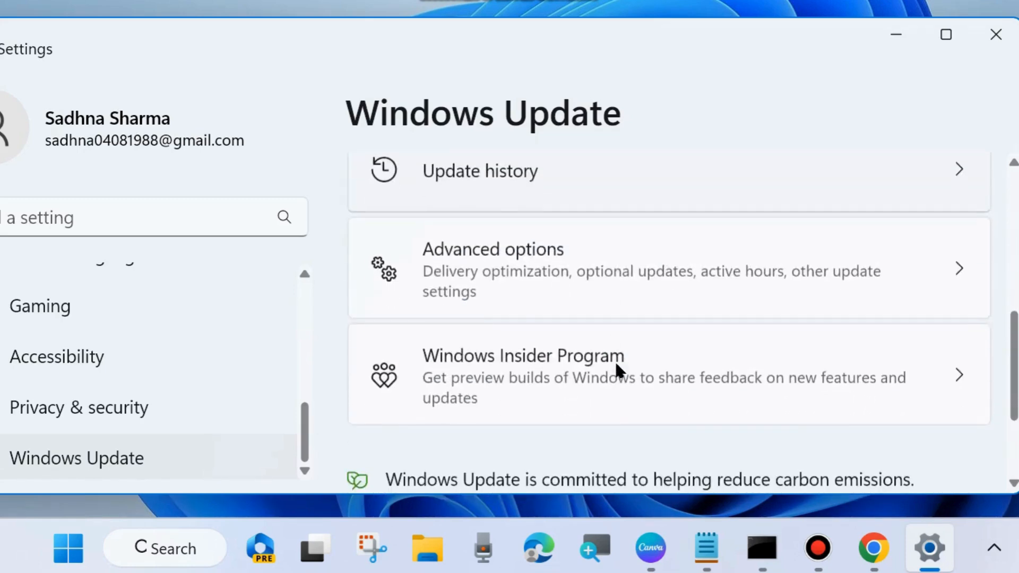
Step: Check the update status on the Windows Update page and close Settings
scroll(614, 368, "up", 3)
scroll(624, 415, "up", 5)
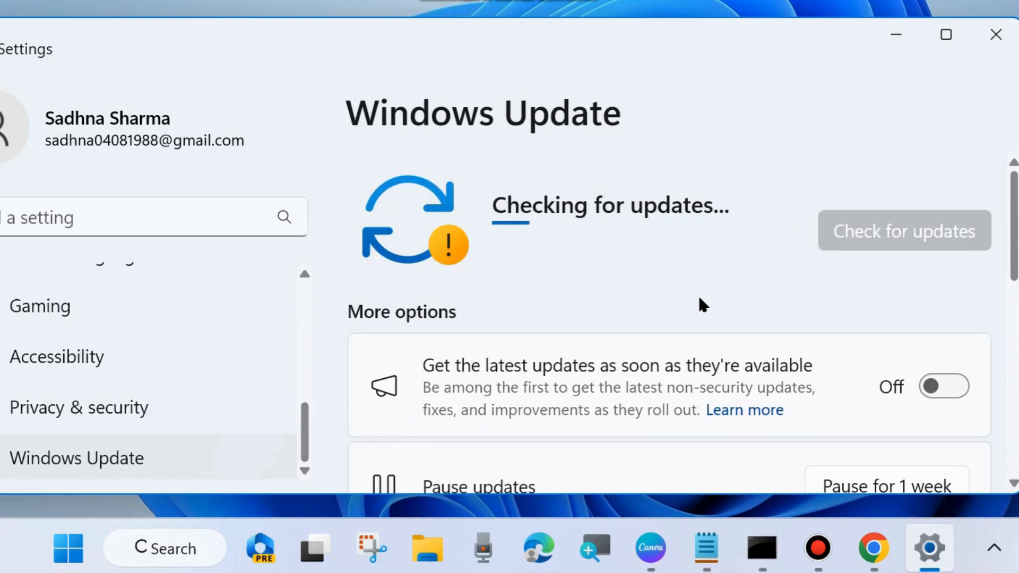
left_click(994, 35)
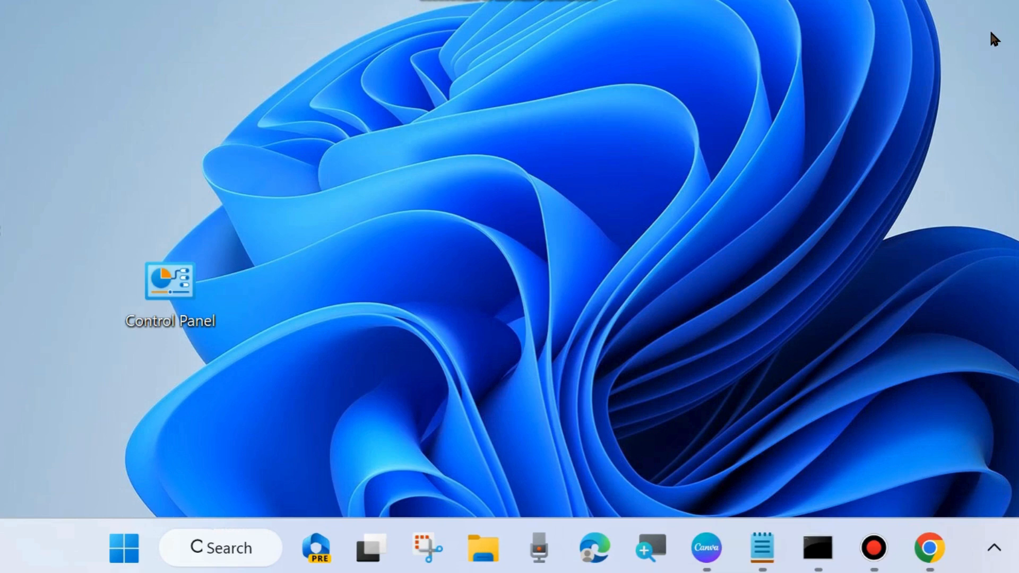
Step: Reopen Settings and go to the Windows Security page under Privacy & security
right_click(128, 544)
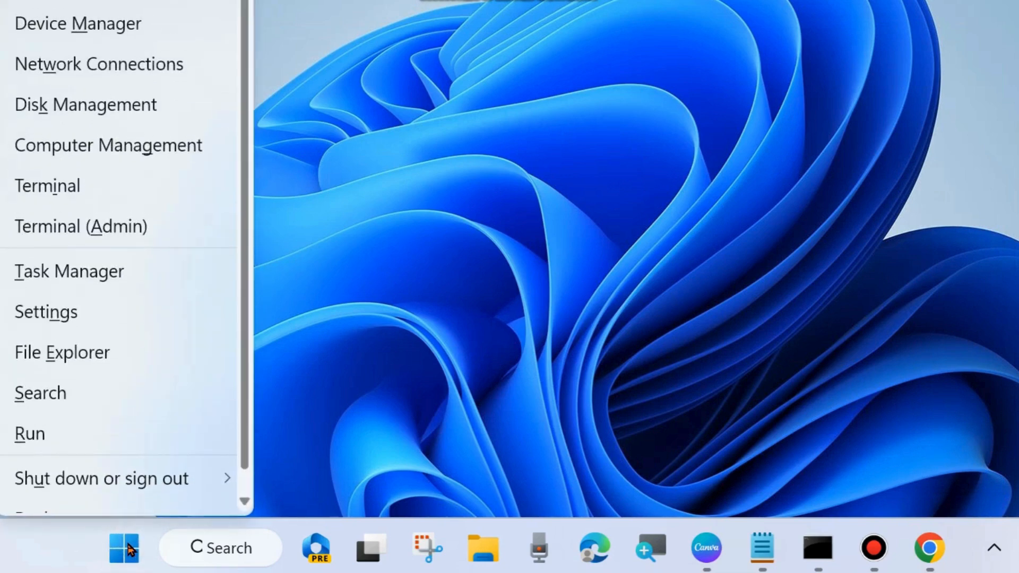
left_click(62, 317)
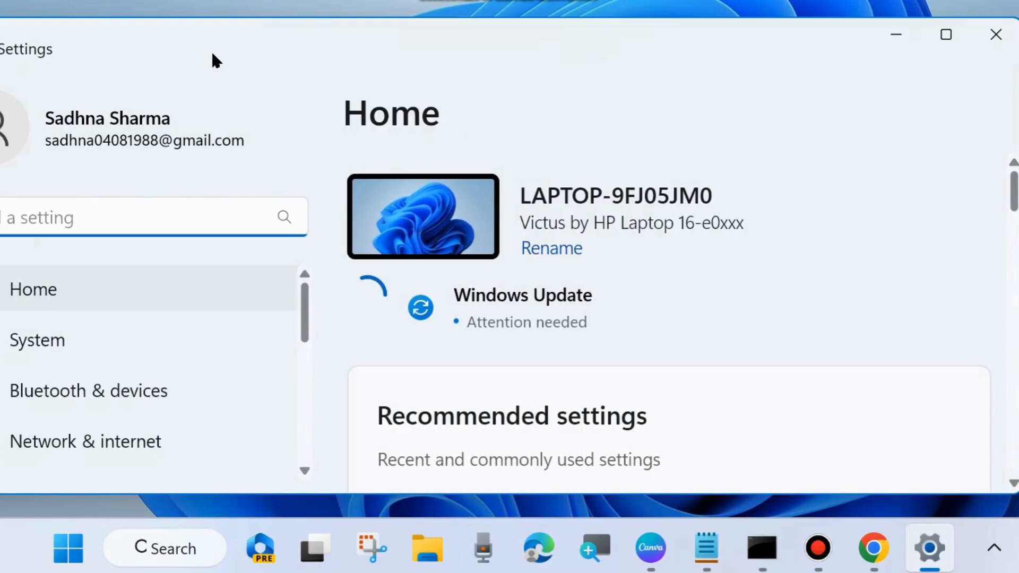
left_click_drag(211, 52, 285, 59)
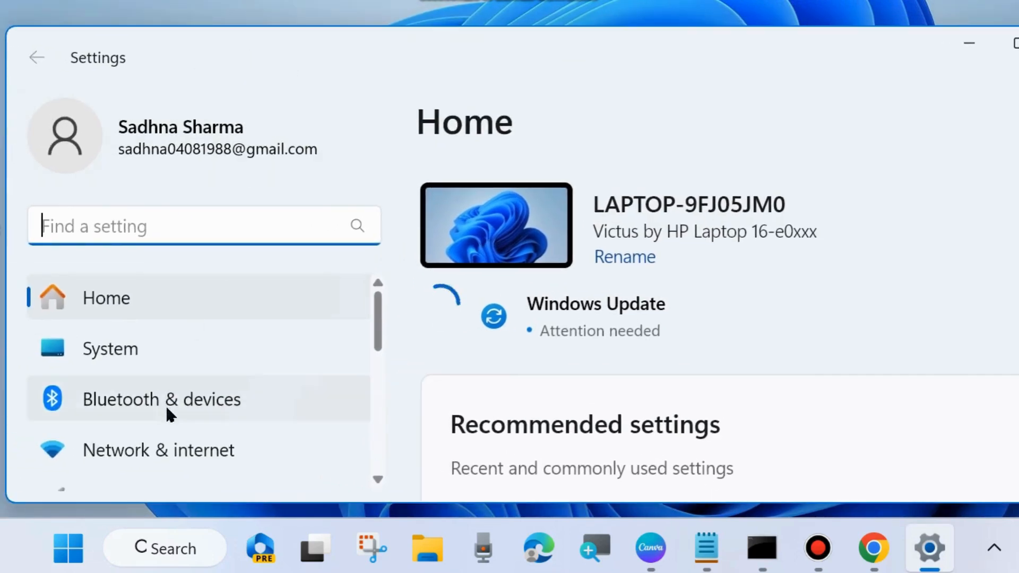
scroll(241, 407, "down", 3)
scroll(243, 407, "down", 5)
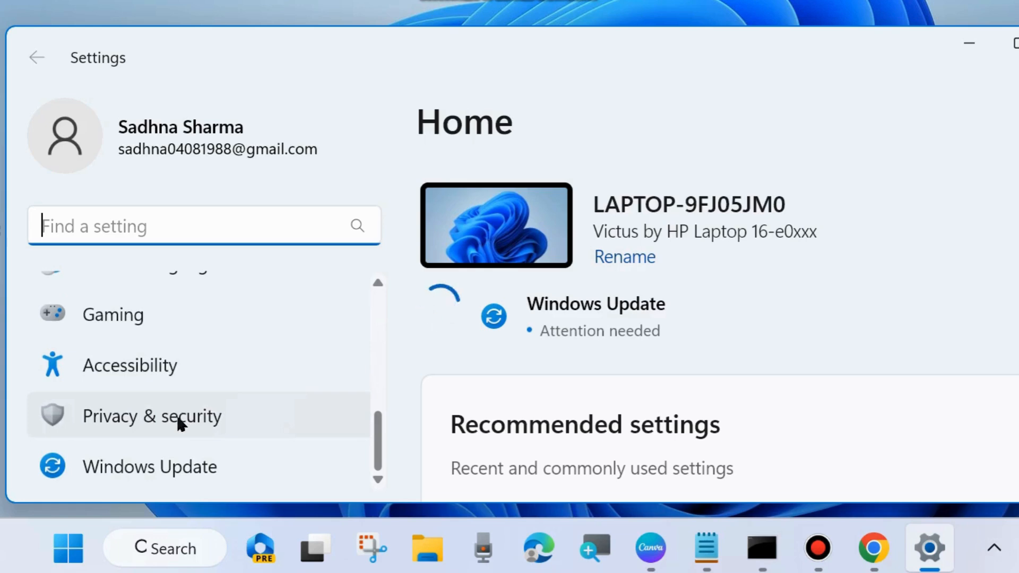
left_click(167, 423)
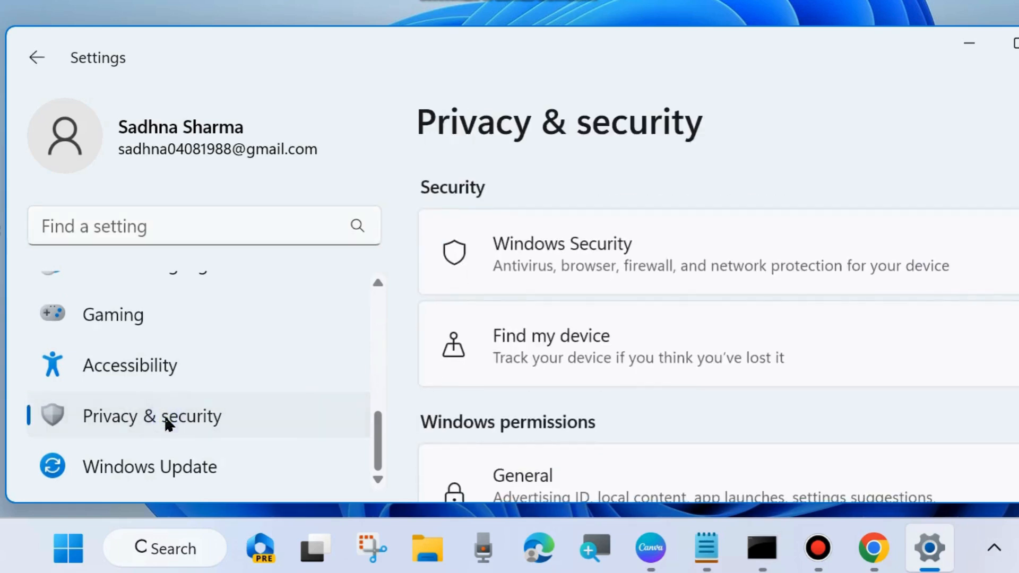
left_click(605, 262)
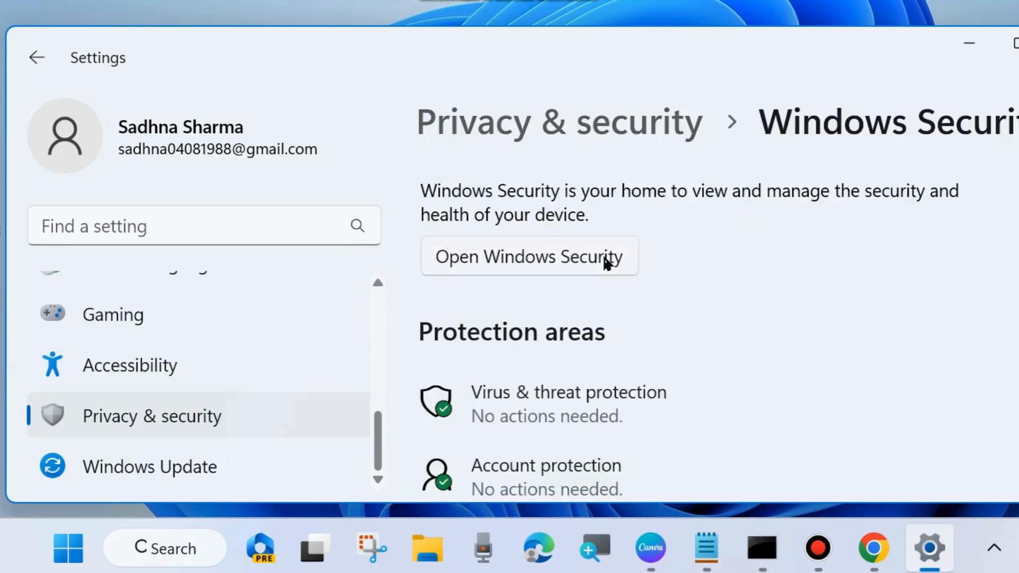
Step: Open Virus & threat protection from the protection areas and reposition its window to reach the scan options
scroll(625, 358, "down", 2)
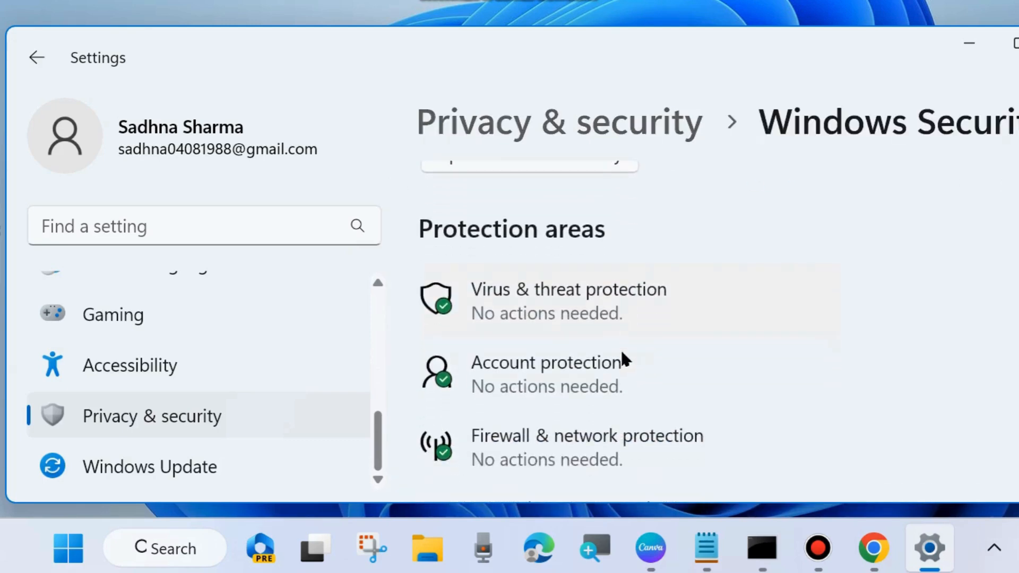
left_click(563, 296)
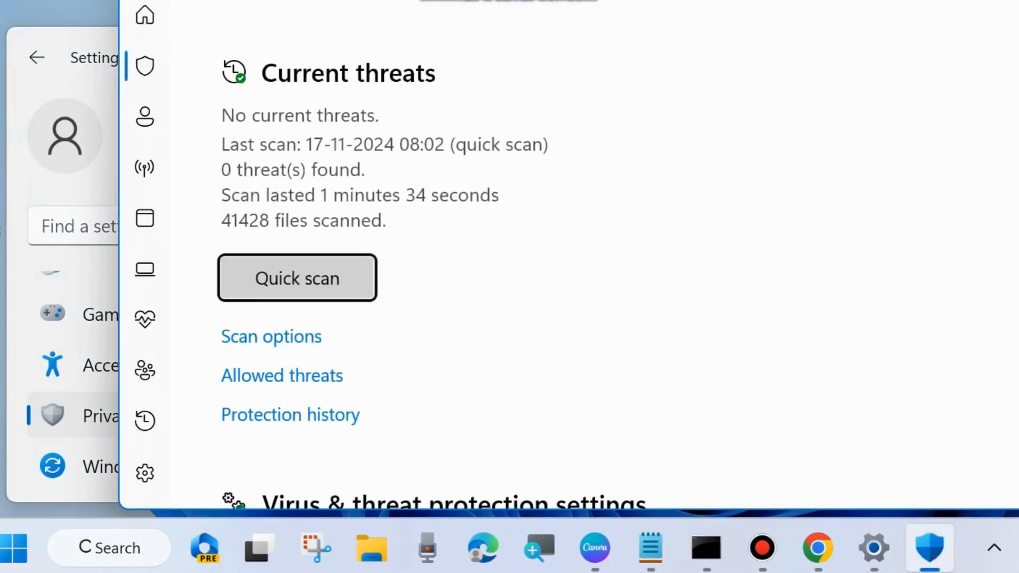
left_click_drag(493, 0, 496, 33)
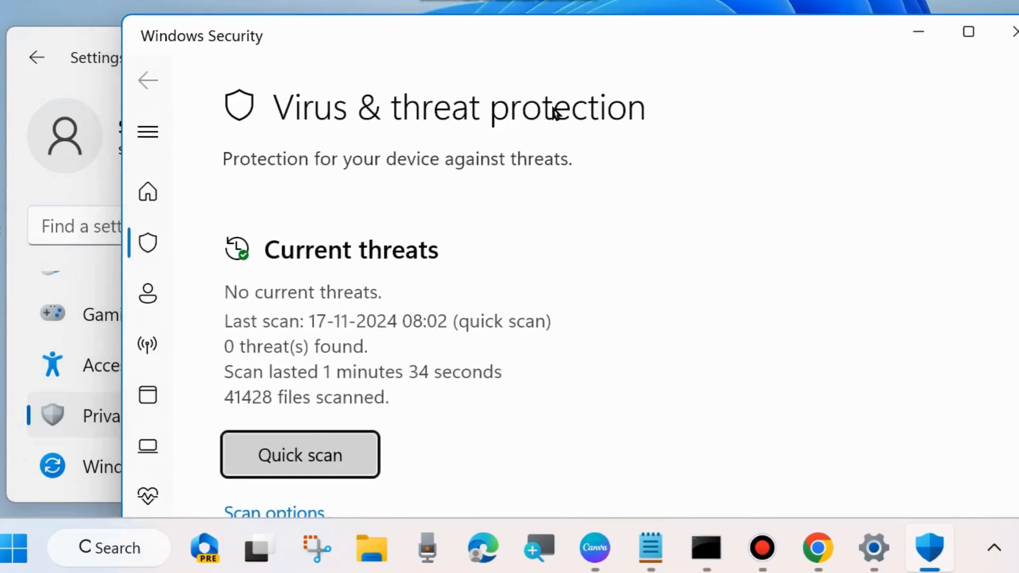
left_click(525, 54)
left_click(523, 52)
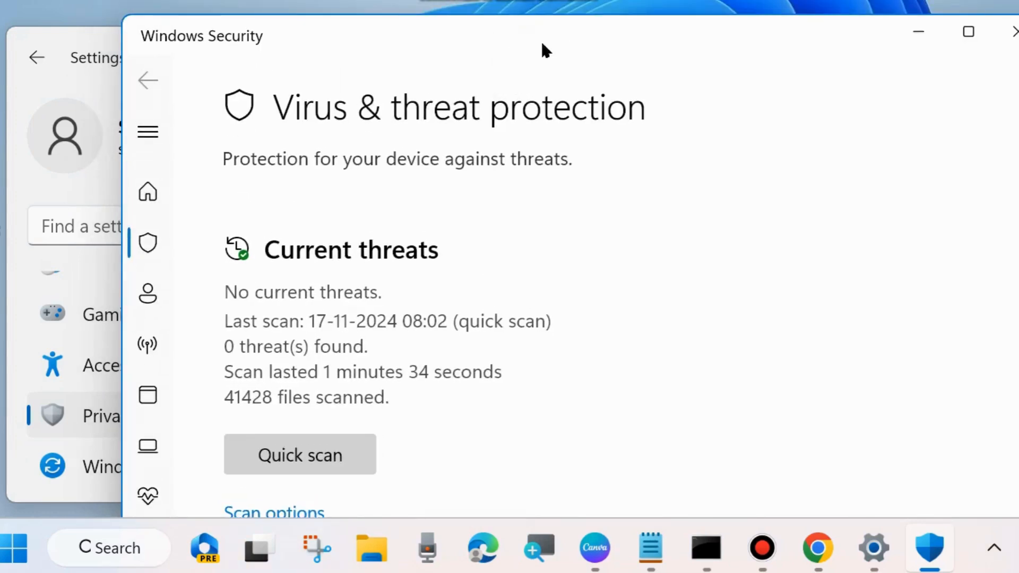
left_click_drag(534, 50, 524, 0)
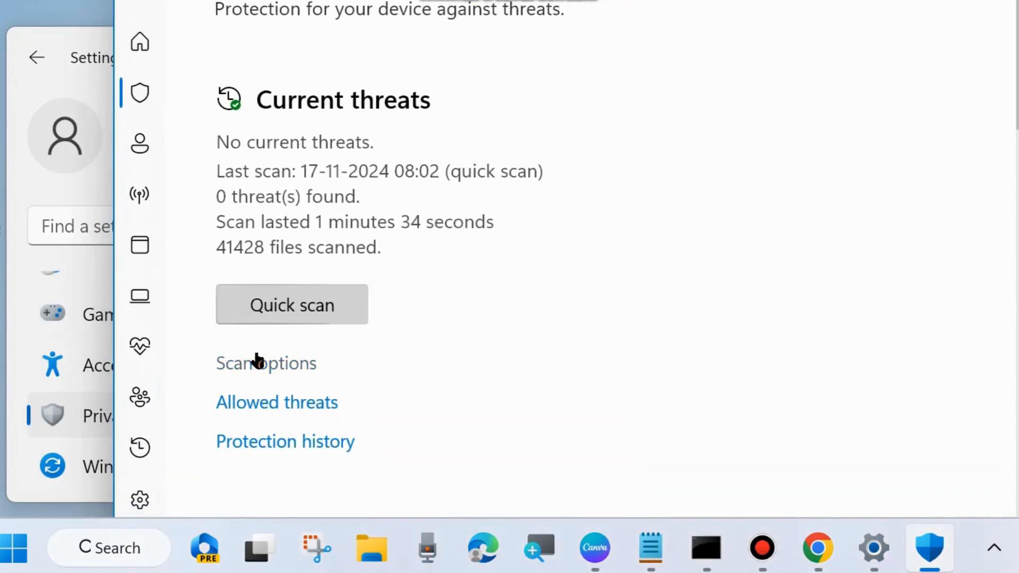
Step: Start a Full scan from the scan options, and close Windows Security and Settings
left_click(252, 369)
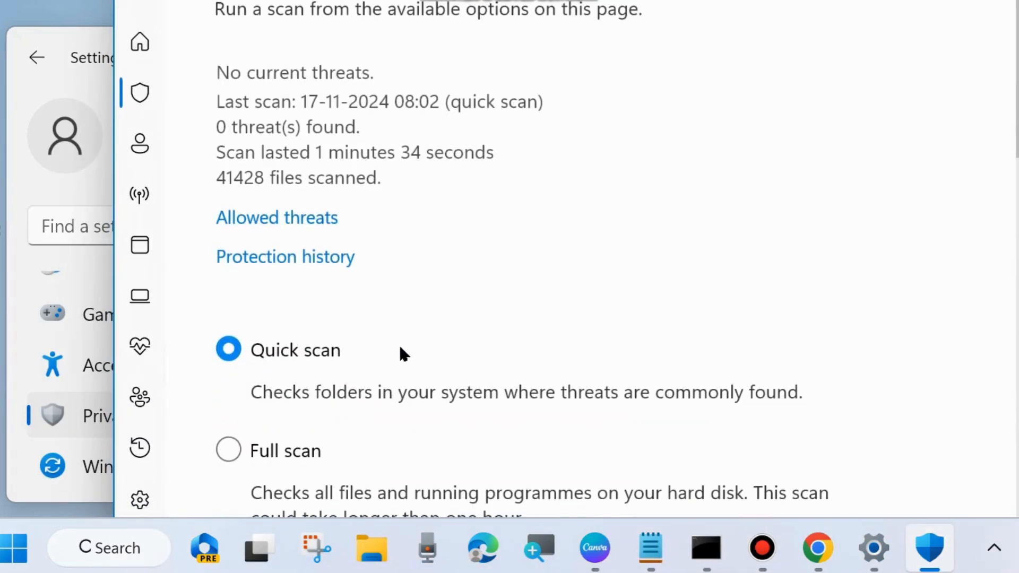
scroll(400, 348, "down", 5)
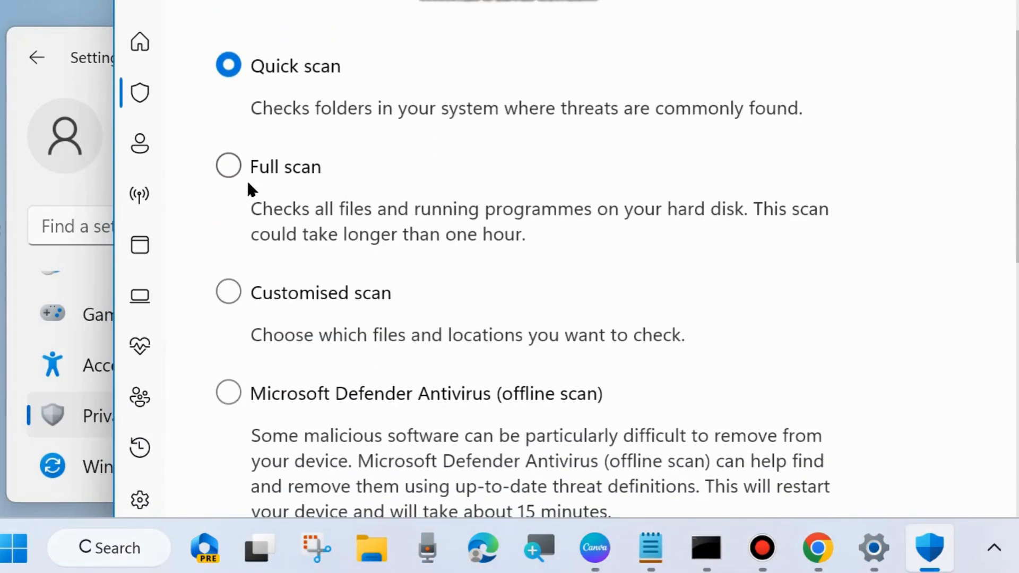
left_click(232, 168)
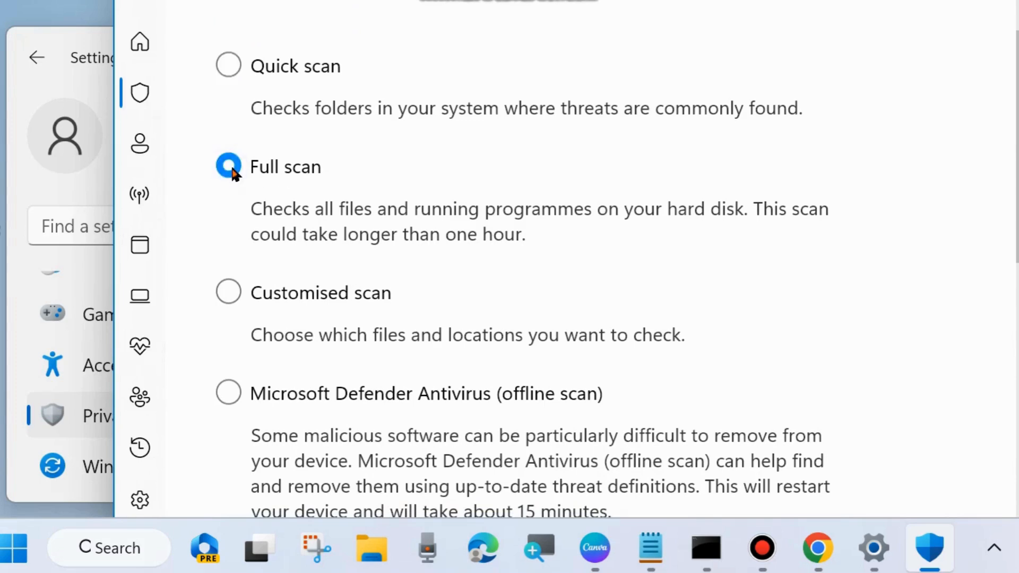
scroll(420, 241, "down", 5)
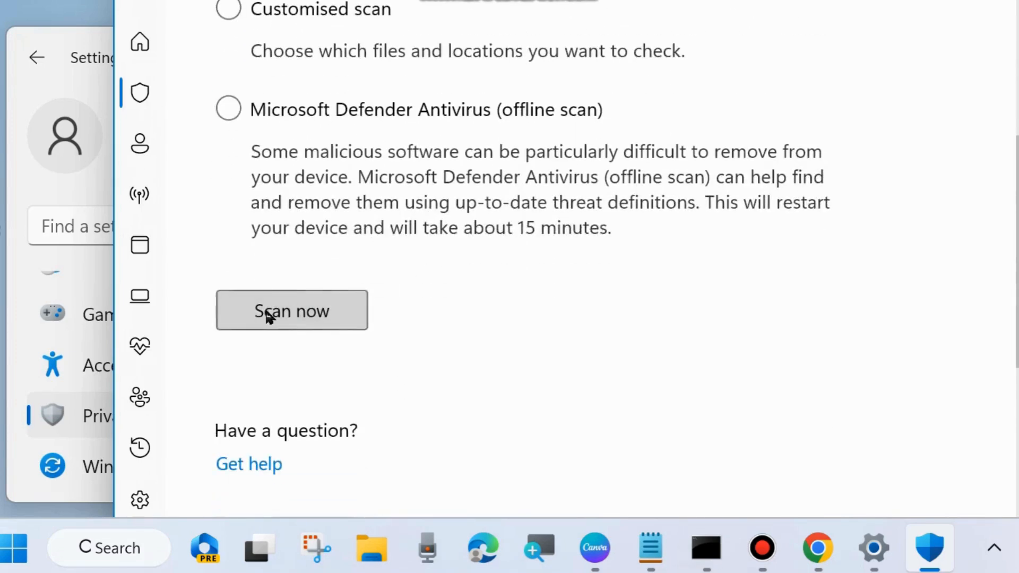
left_click(306, 326)
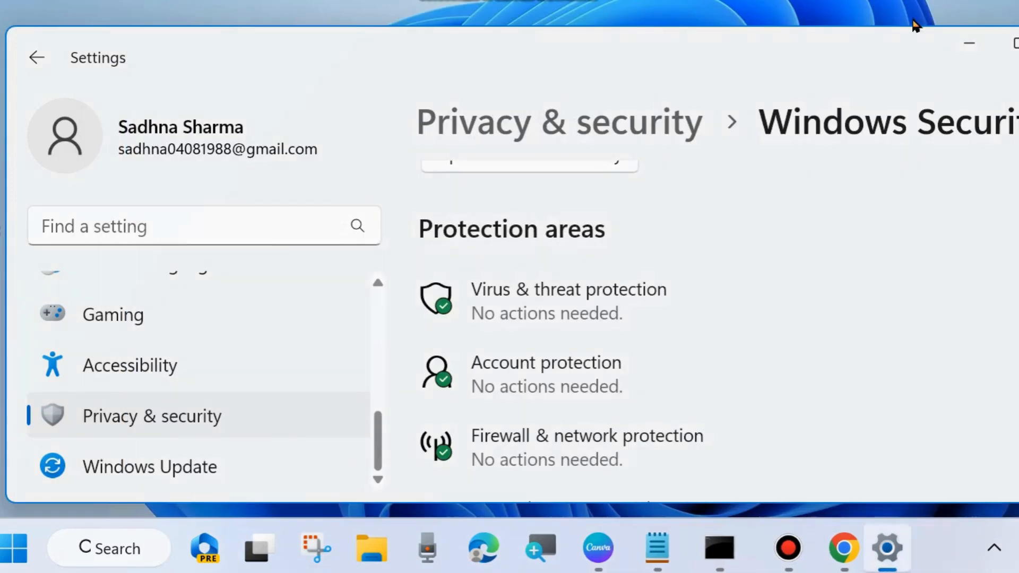
key("alt+F4")
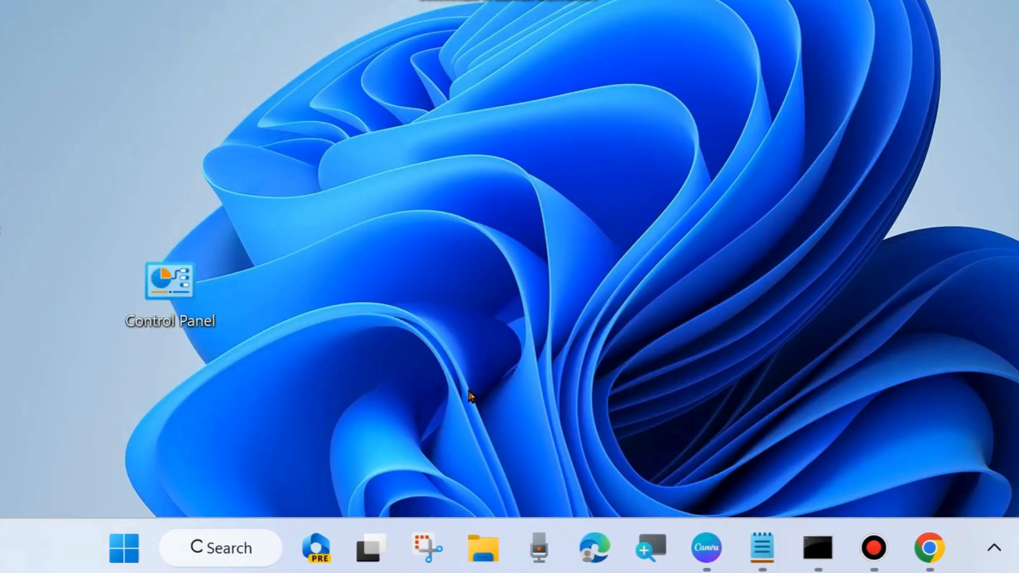
Step: Open System Configuration by entering msconfig in the Run dialog
right_click(129, 544)
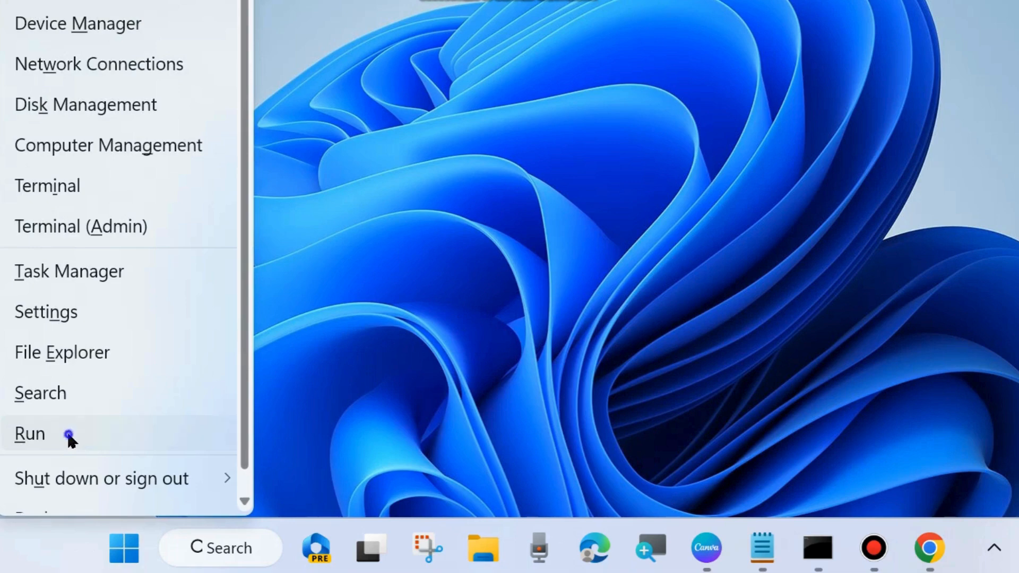
left_click(69, 437)
left_click_drag(93, 237, 415, 135)
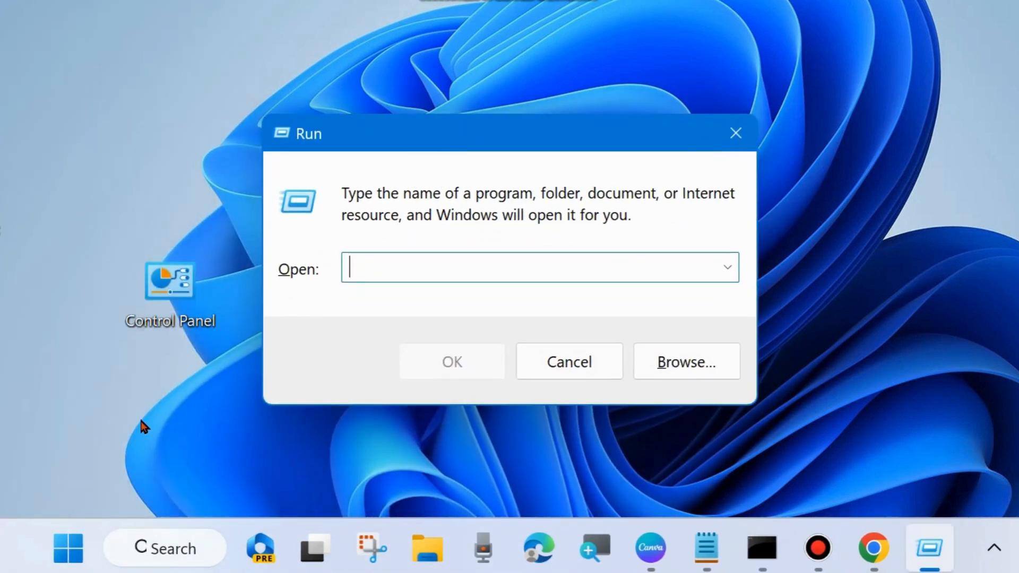
type("msco")
type("nfig")
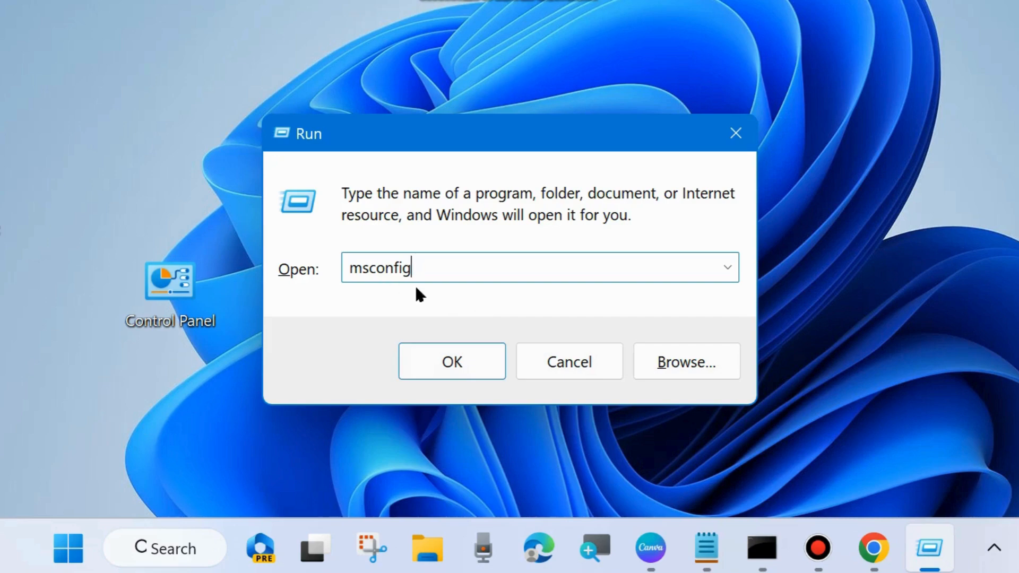
left_click(450, 366)
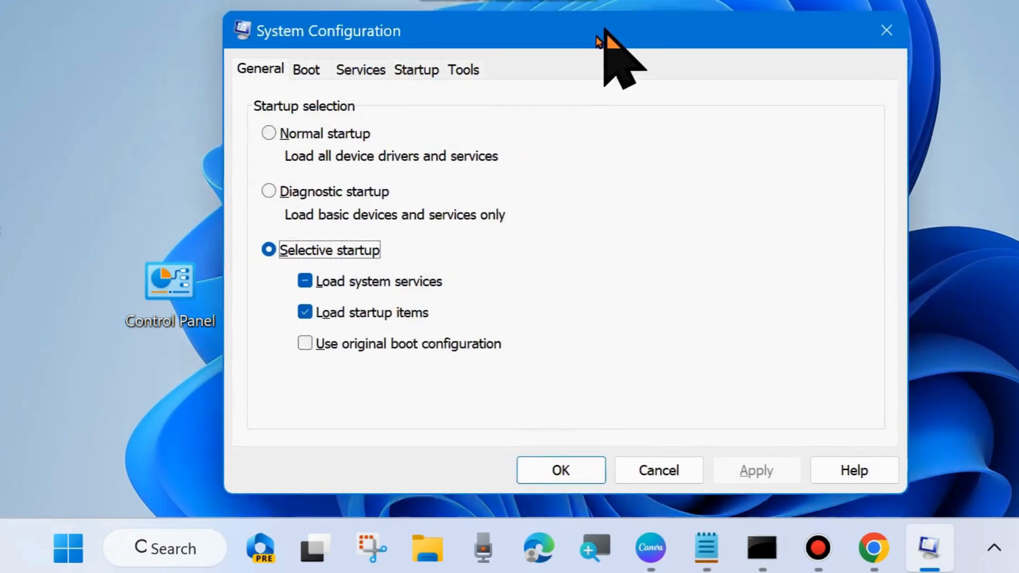
Step: Hide all Microsoft services in the System Configuration services list
left_click_drag(603, 29, 567, 34)
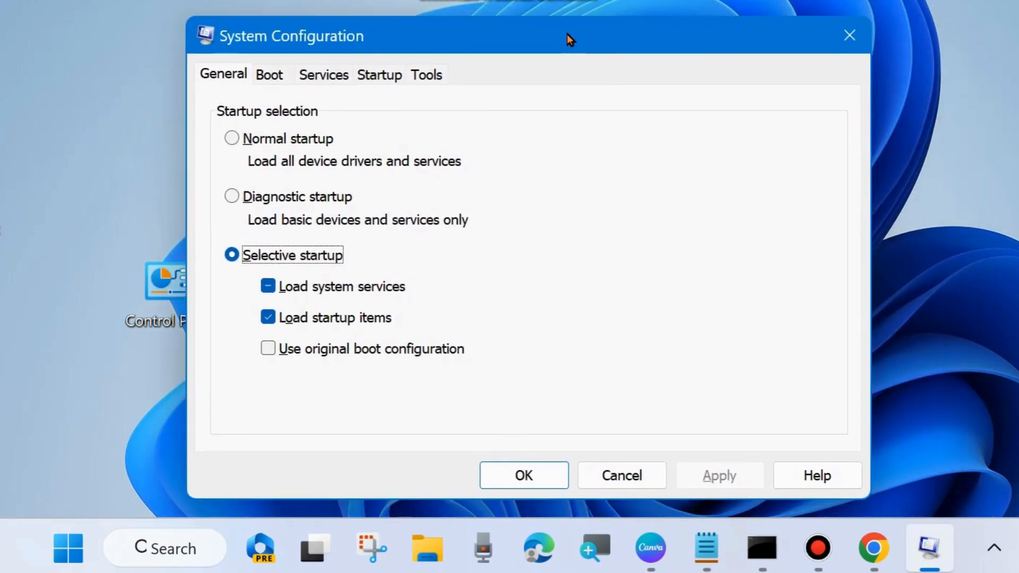
left_click(325, 80)
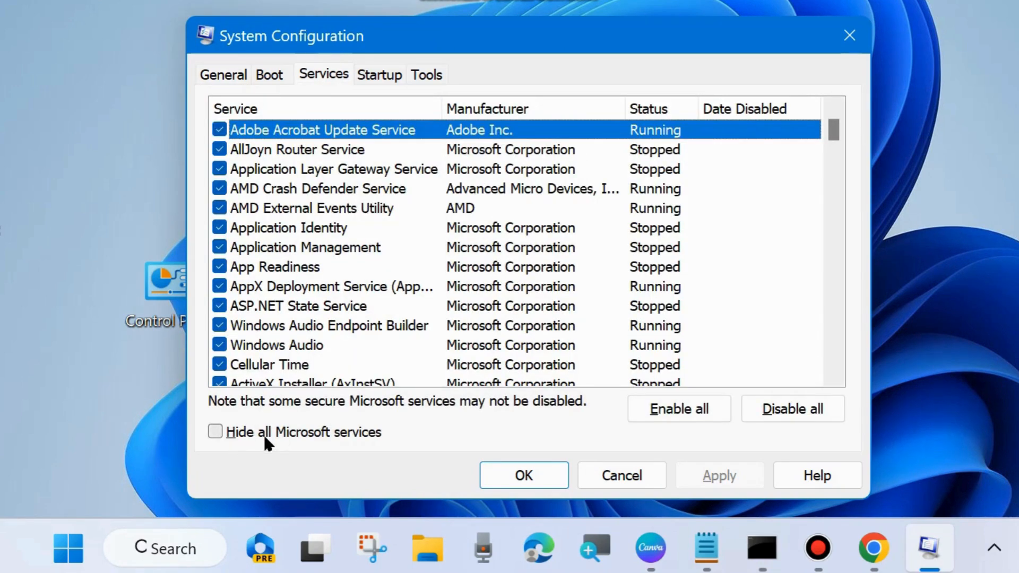
left_click(214, 431)
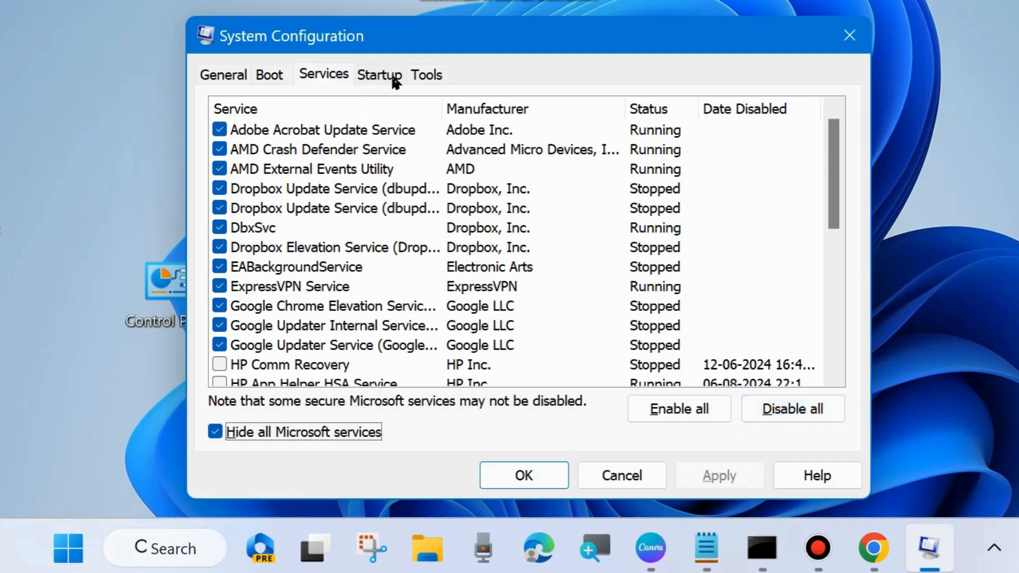
Step: Open Task Manager's startup apps list from System Configuration and move its window fully into view
left_click(396, 82)
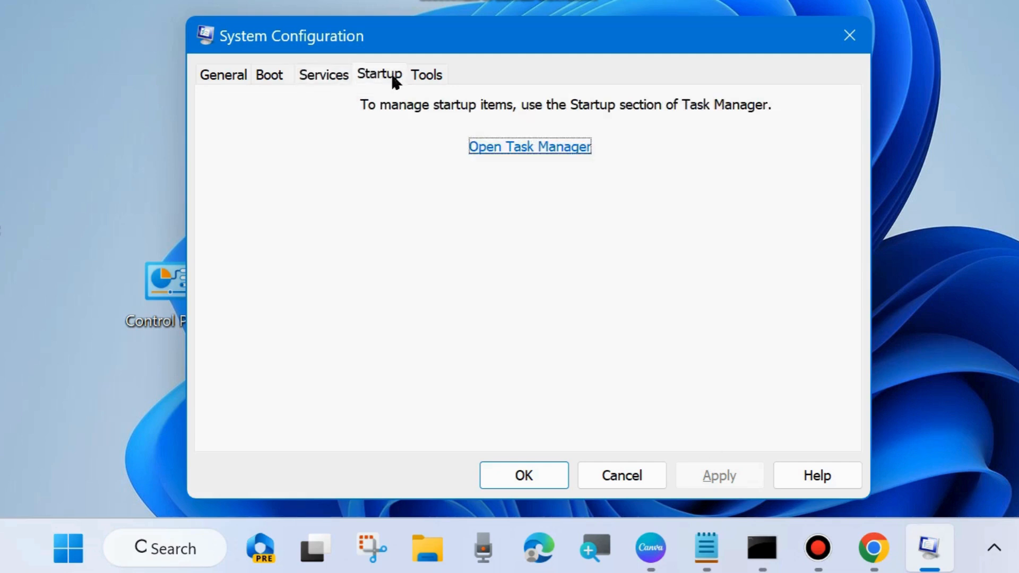
left_click(544, 150)
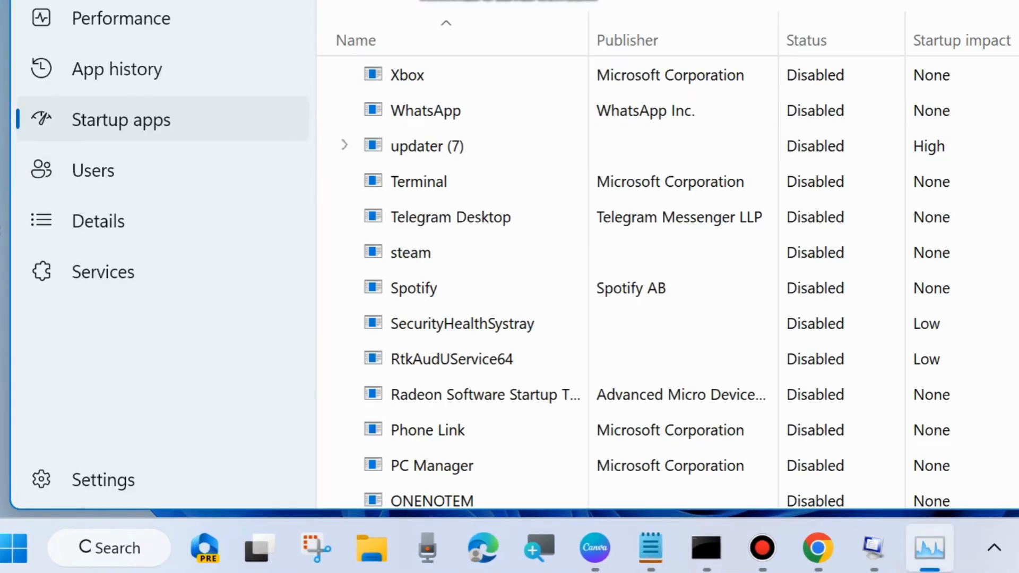
left_click_drag(785, 1, 719, 47)
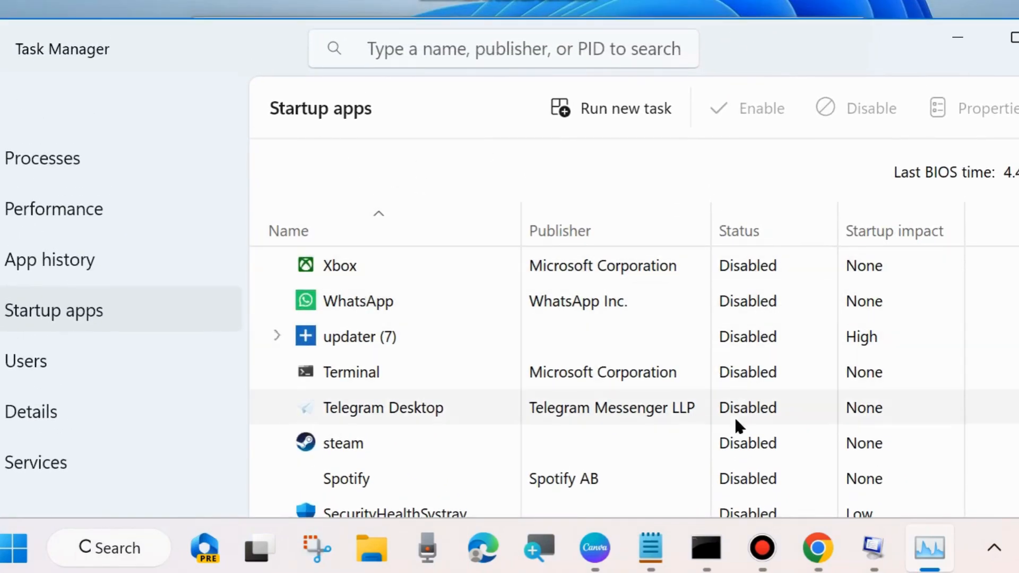
Step: Find the enabled Microsoft Teams entry among the startup apps and disable it
scroll(735, 421, "down", 3)
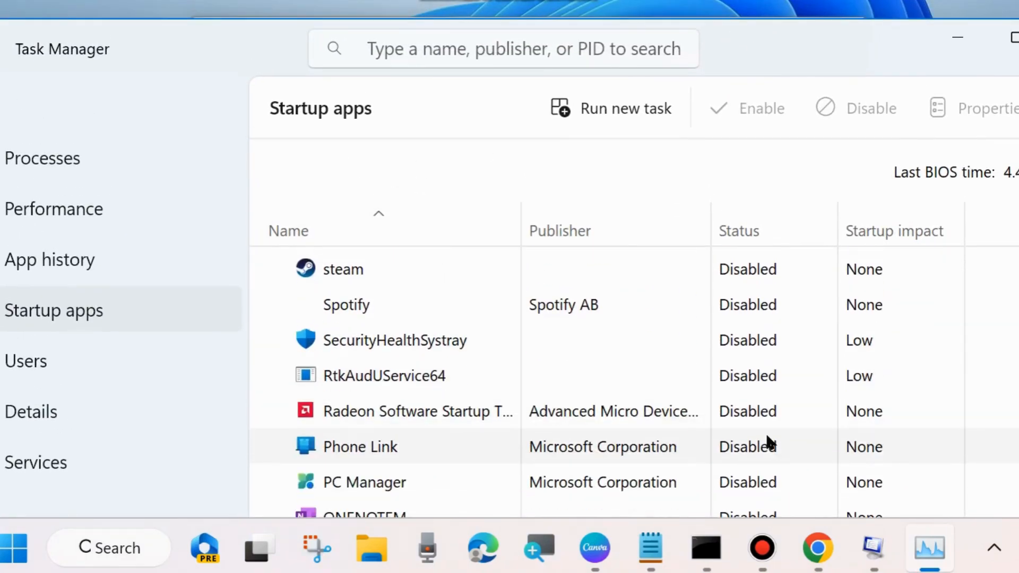
scroll(769, 441, "down", 1)
scroll(771, 442, "down", 3)
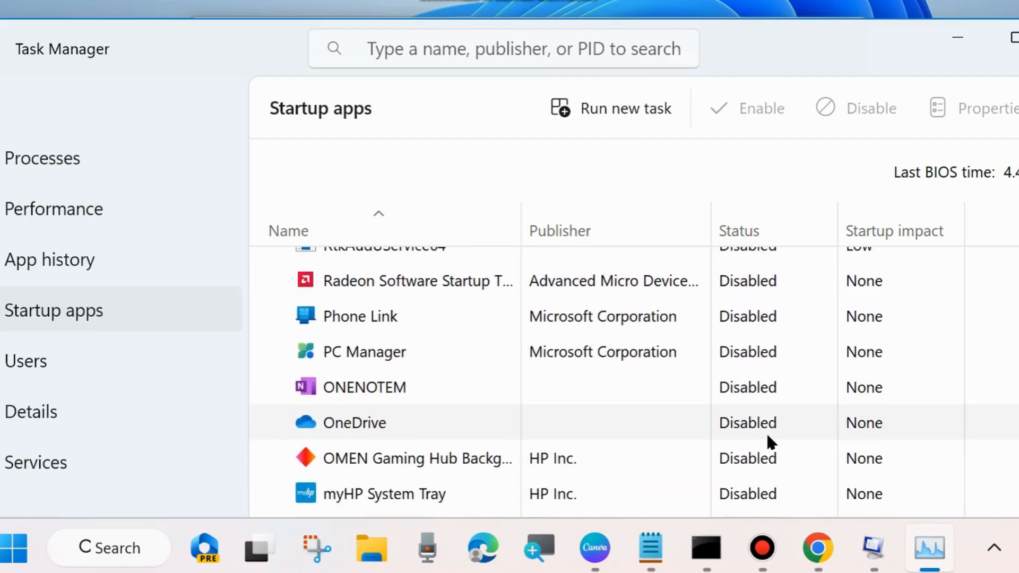
scroll(768, 436, "down", 3)
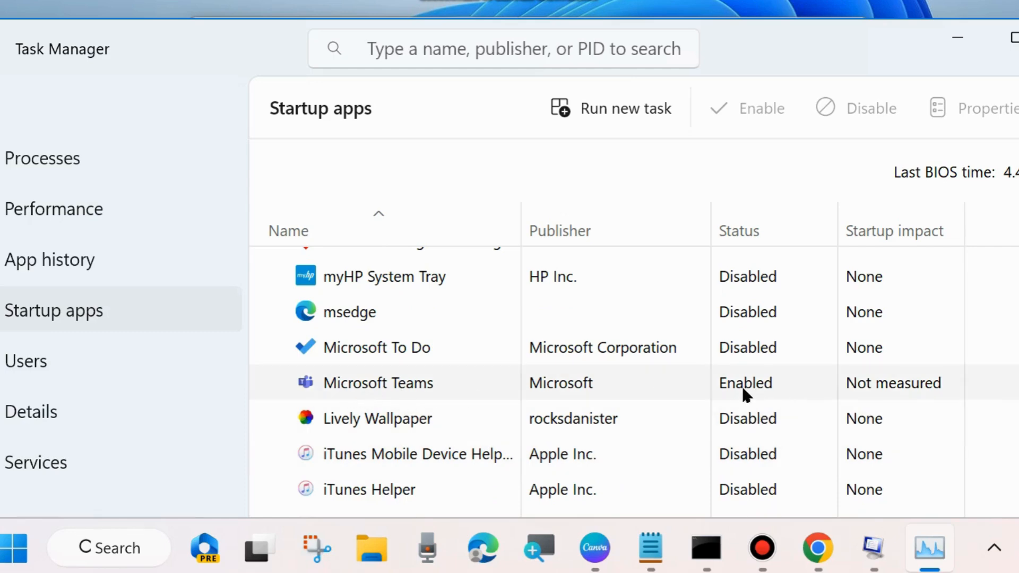
left_click(412, 387)
right_click(412, 388)
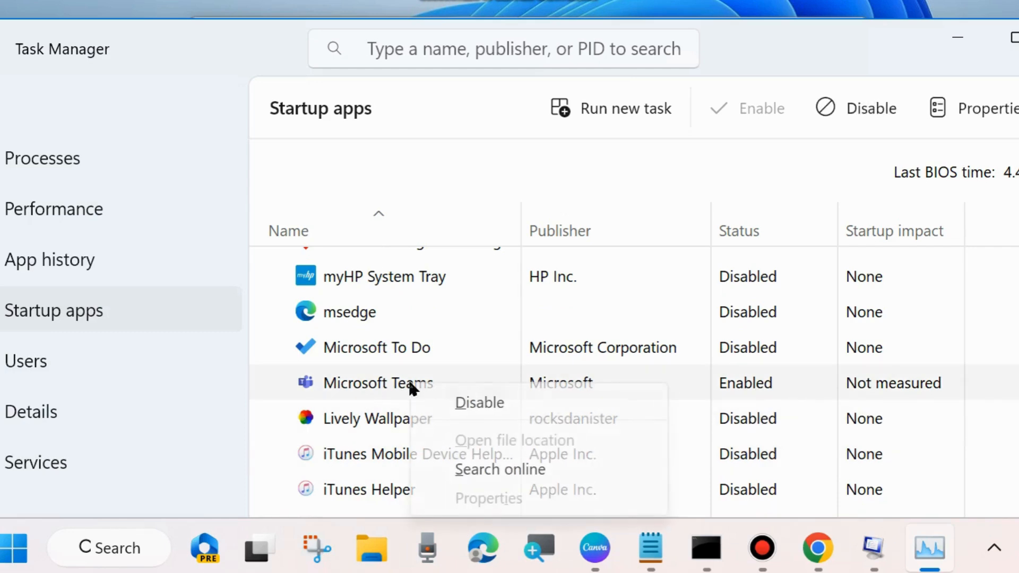
left_click(482, 404)
Step: Review the remaining startup apps, close Task Manager and accept the System Configuration dialog
scroll(779, 425, "down", 1)
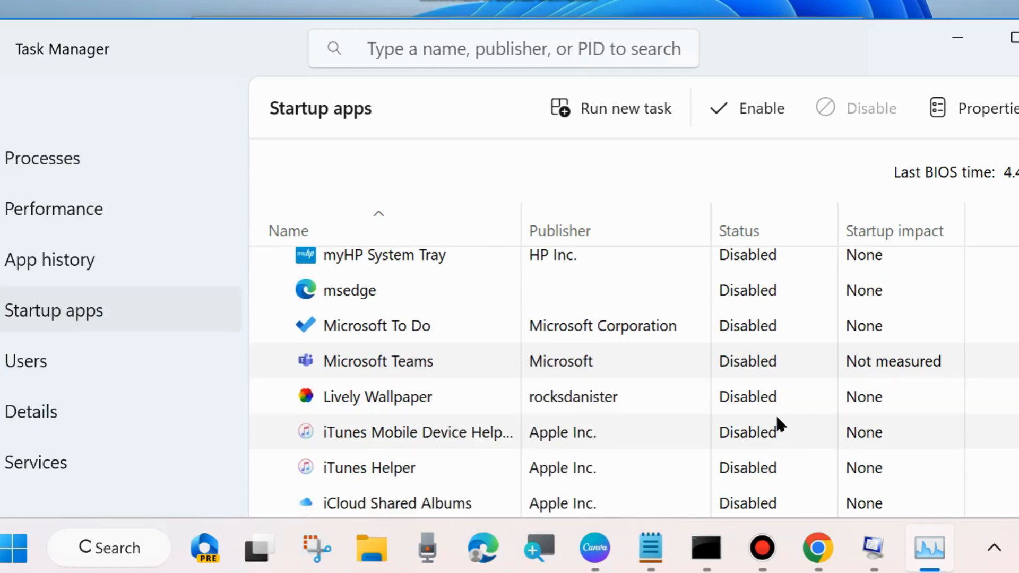
scroll(778, 420, "down", 5)
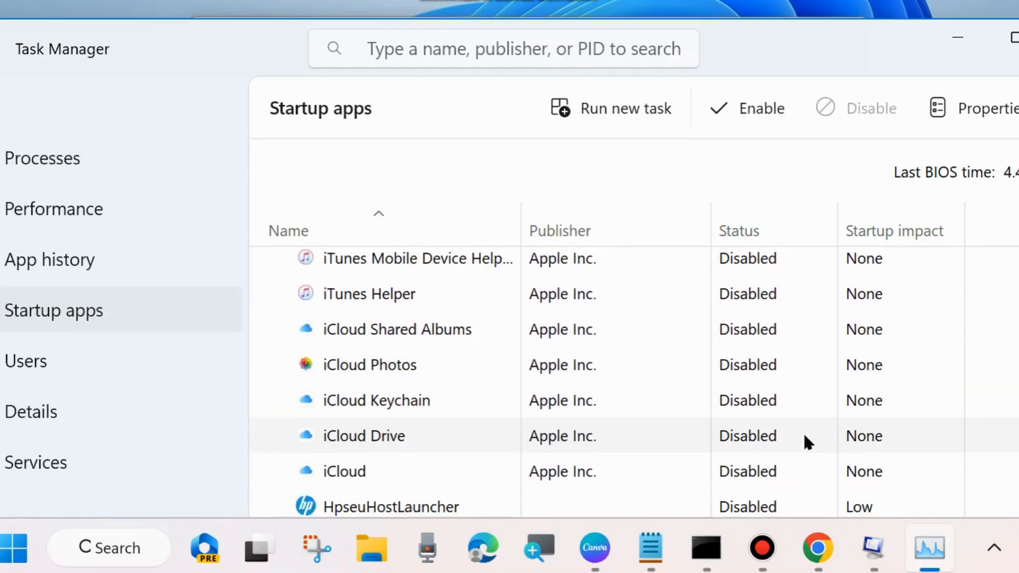
scroll(805, 436, "down", 2)
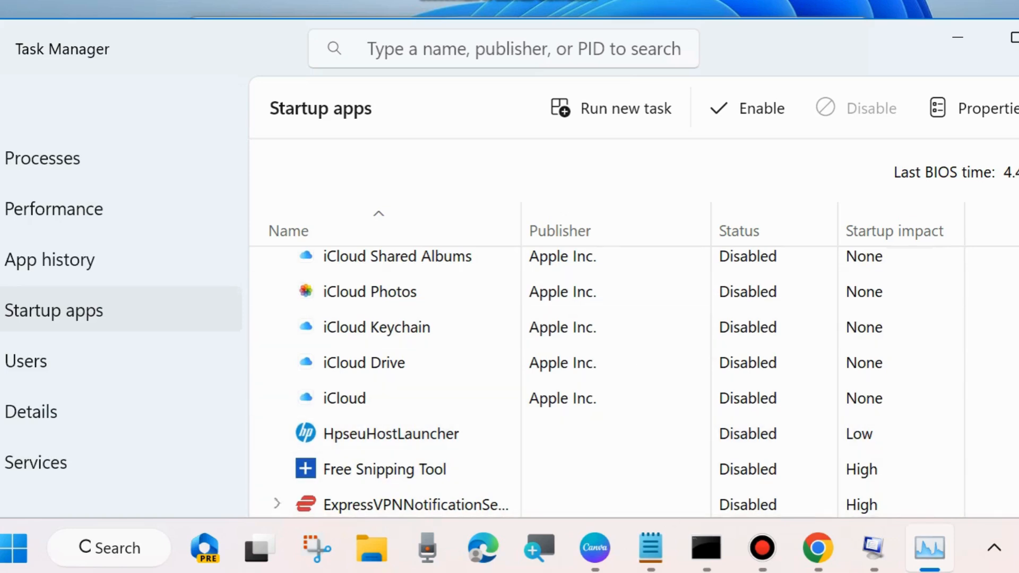
key("alt+F4")
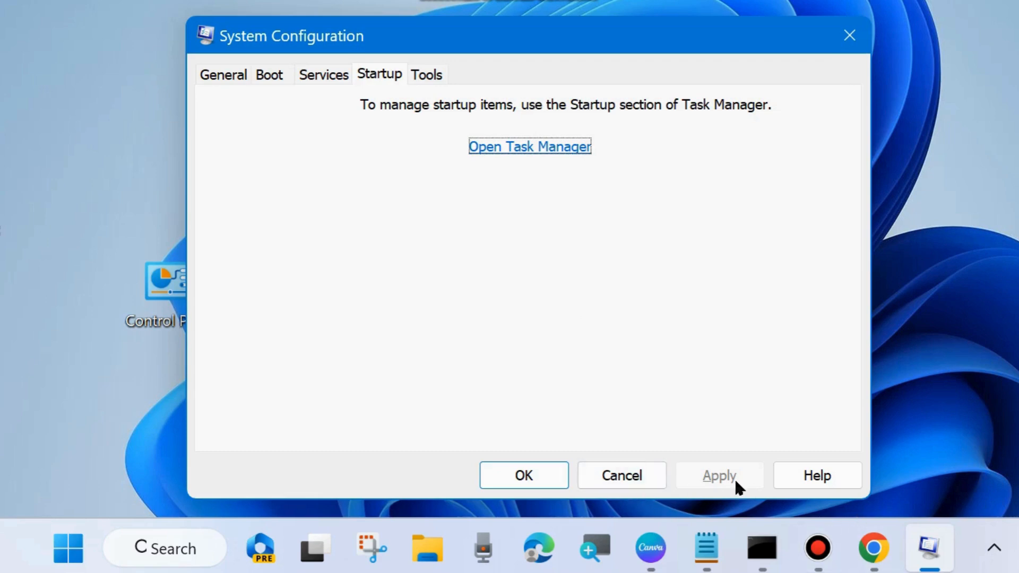
left_click(534, 473)
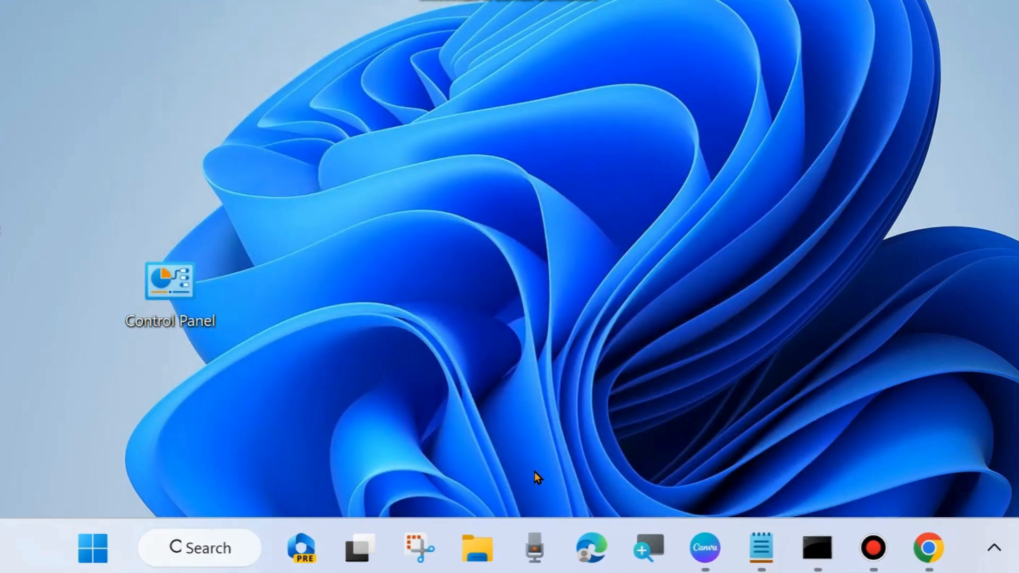